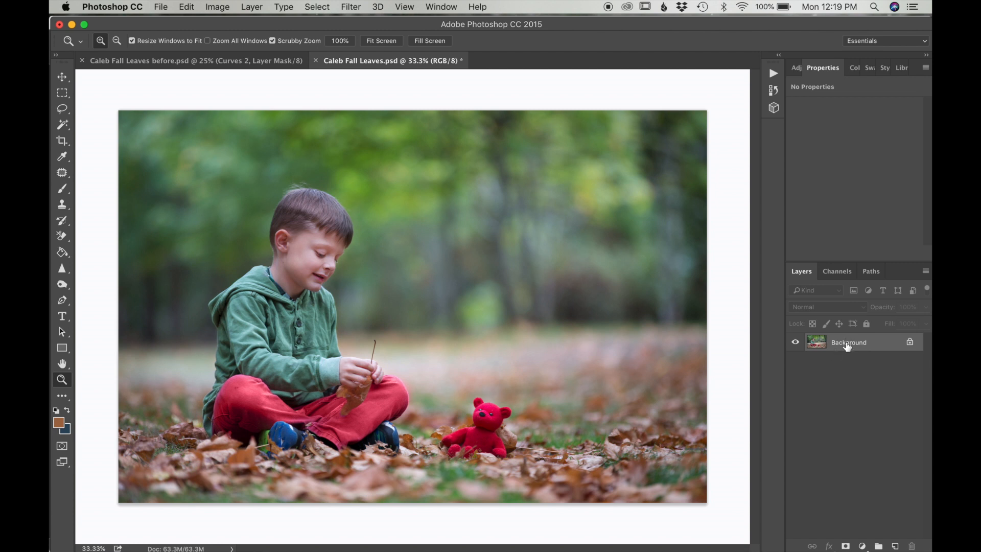
# Duplicate the Background layer and warm the copy with the Camera Raw Filter, setting Temperature to +11.
pyautogui.moveTo(847, 347); pyautogui.dragTo(895, 546)
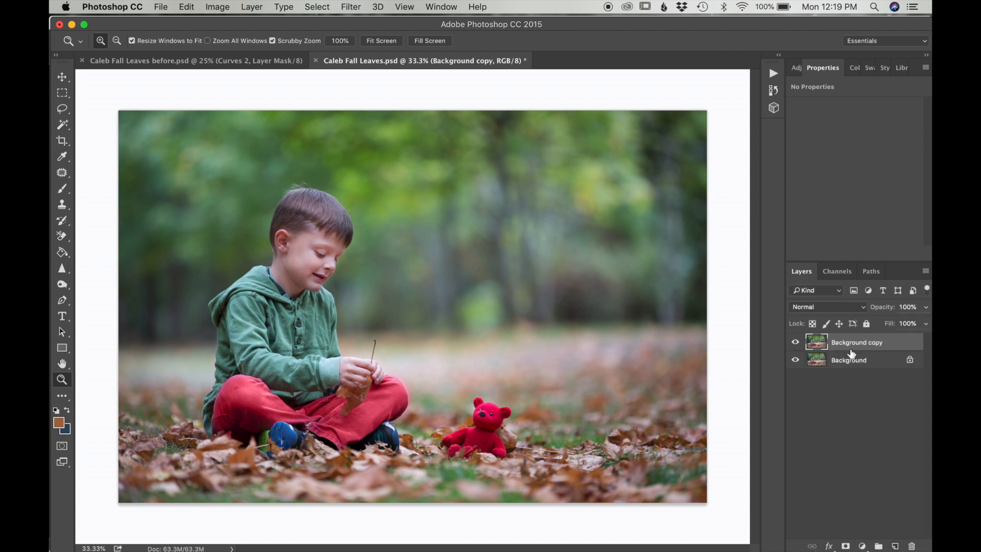
pyautogui.click(352, 8)
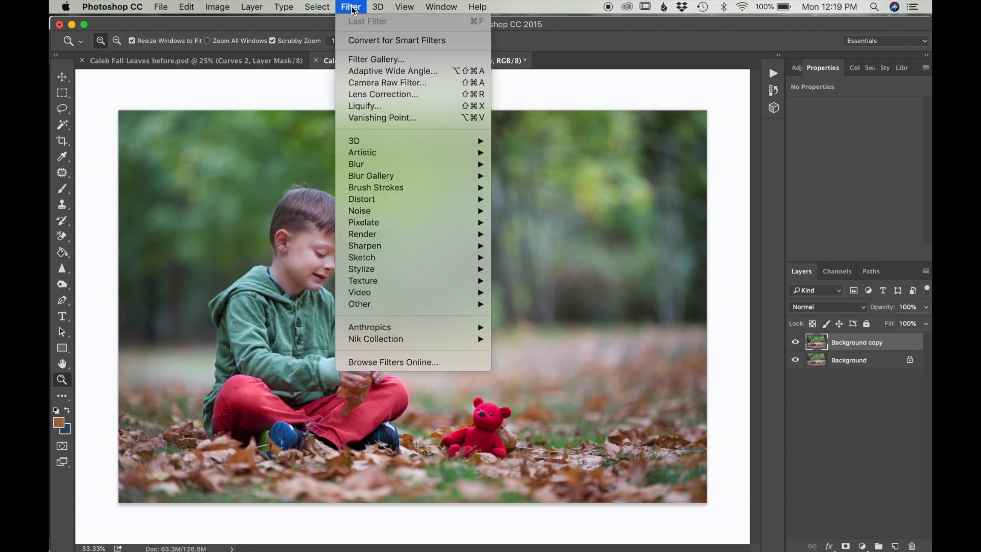
pyautogui.click(364, 82)
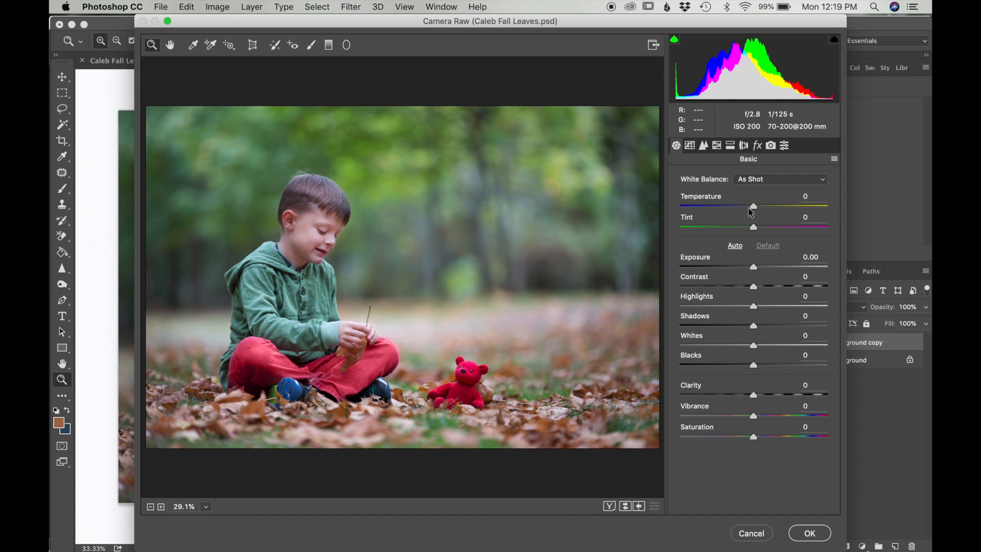
pyautogui.moveTo(755, 211); pyautogui.dragTo(763, 212)
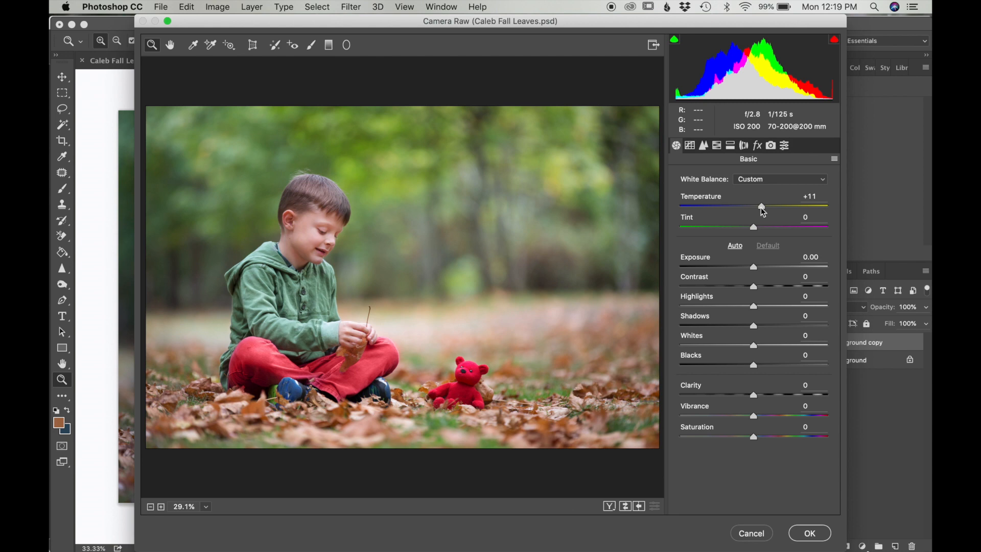
pyautogui.click(810, 533)
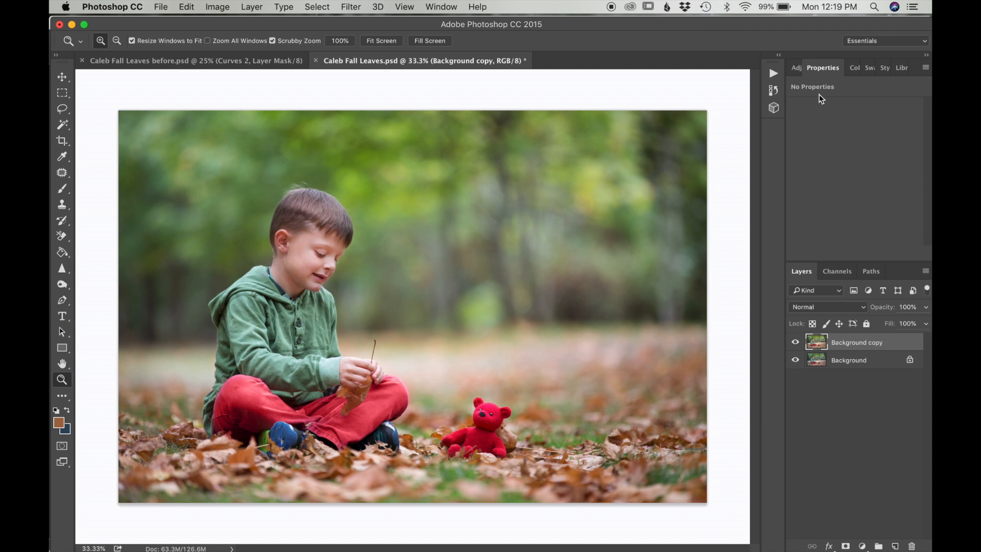
# Add a Curves adjustment layer and raise the midtones of its Red channel strongly to redden the photo.
pyautogui.click(797, 68)
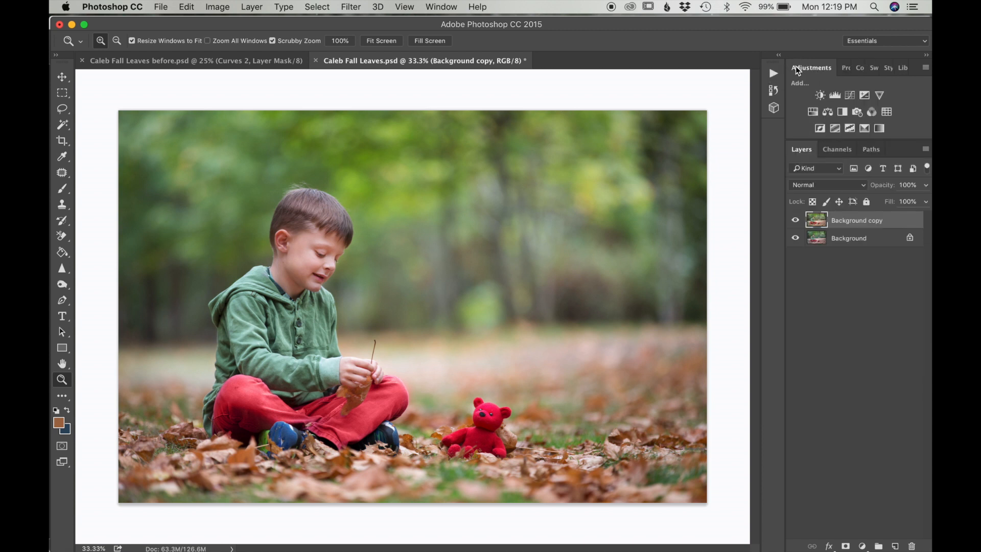
pyautogui.click(850, 96)
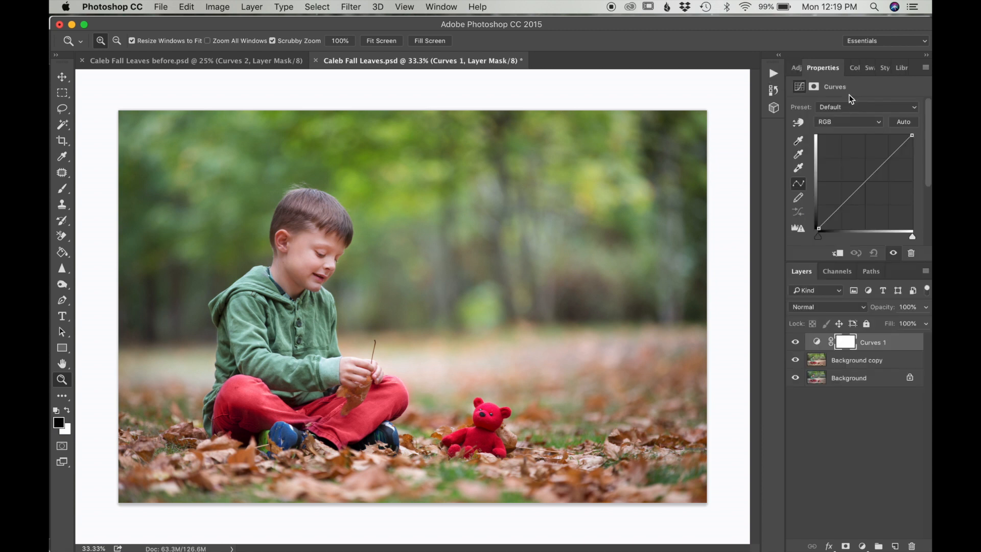
pyautogui.click(833, 122)
pyautogui.click(832, 131)
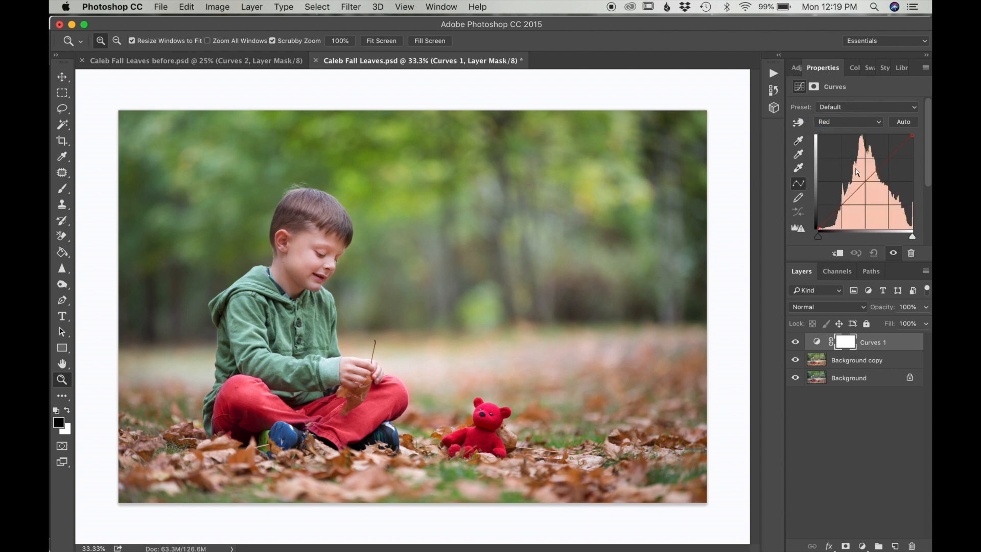
pyautogui.click(861, 178)
pyautogui.moveTo(862, 178); pyautogui.dragTo(854, 170)
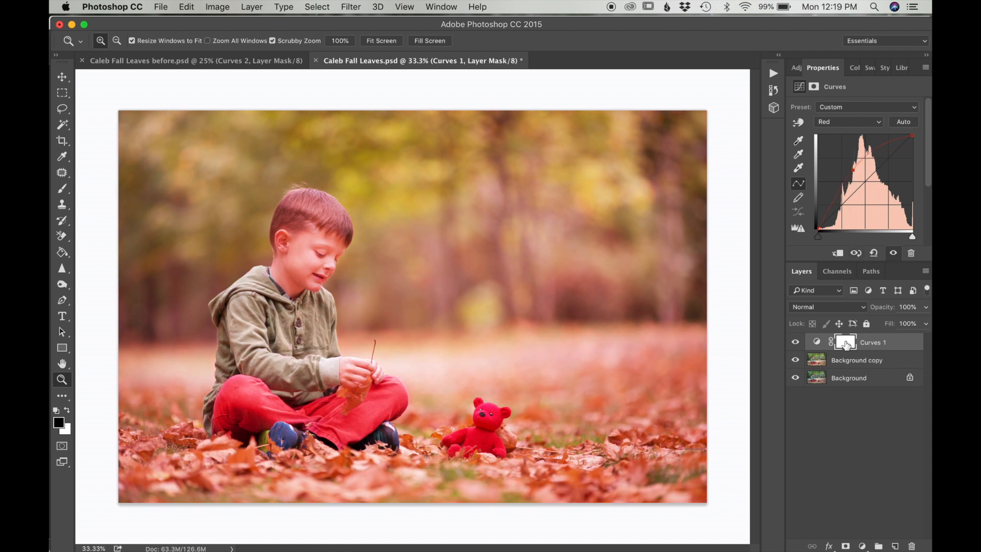
# Invert the Curves 1 layer mask to black and ready a soft brush with white as the foreground colour.
pyautogui.click(847, 345)
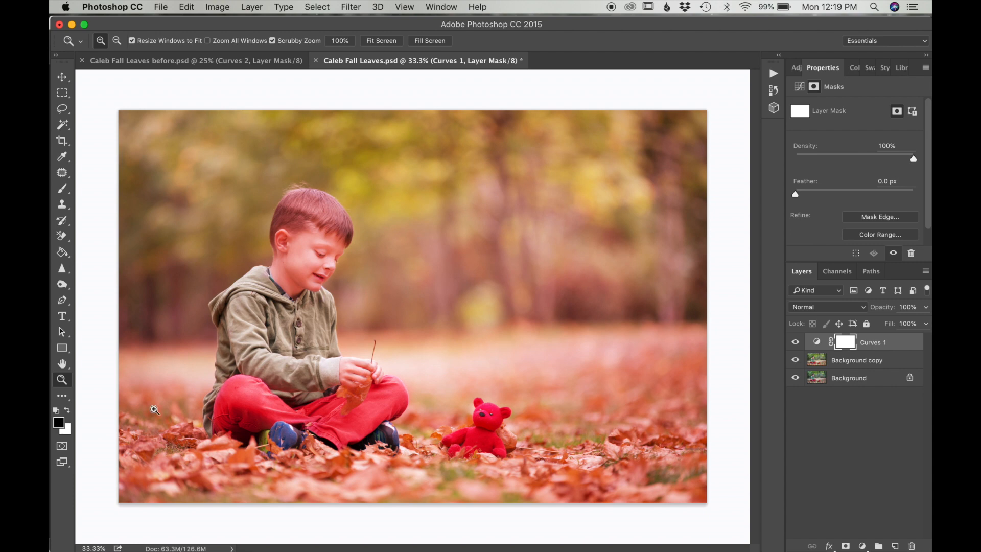
pyautogui.press('super+i')
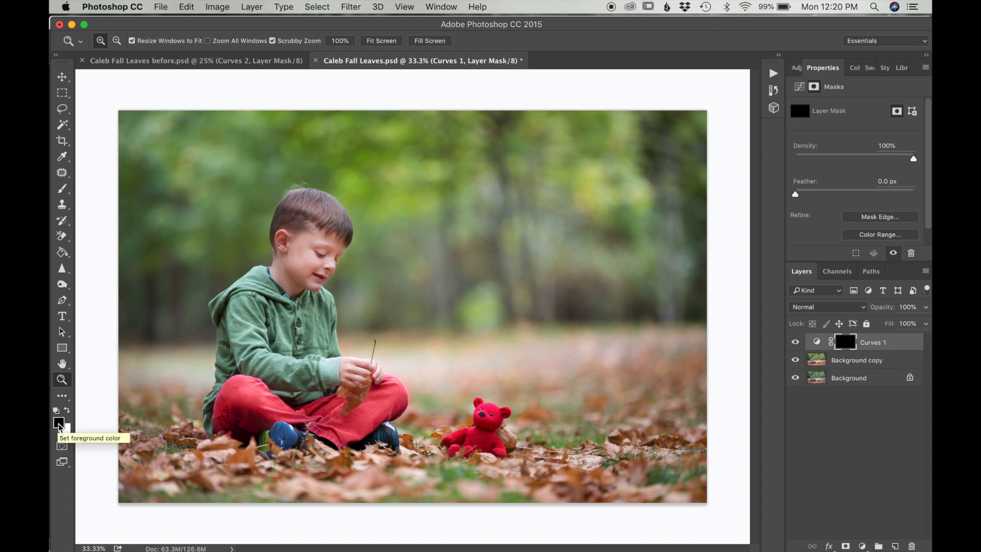
pyautogui.press('x')
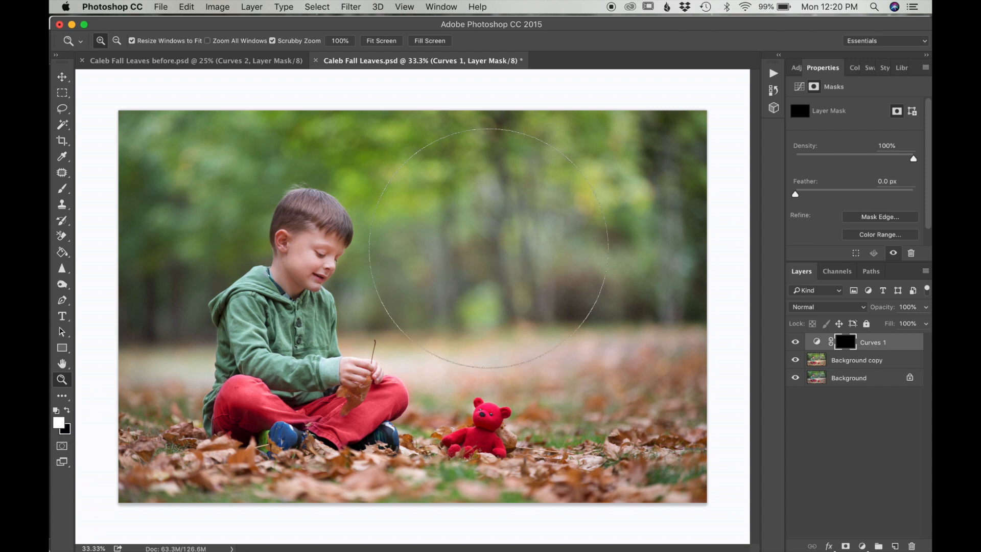
pyautogui.press('b')
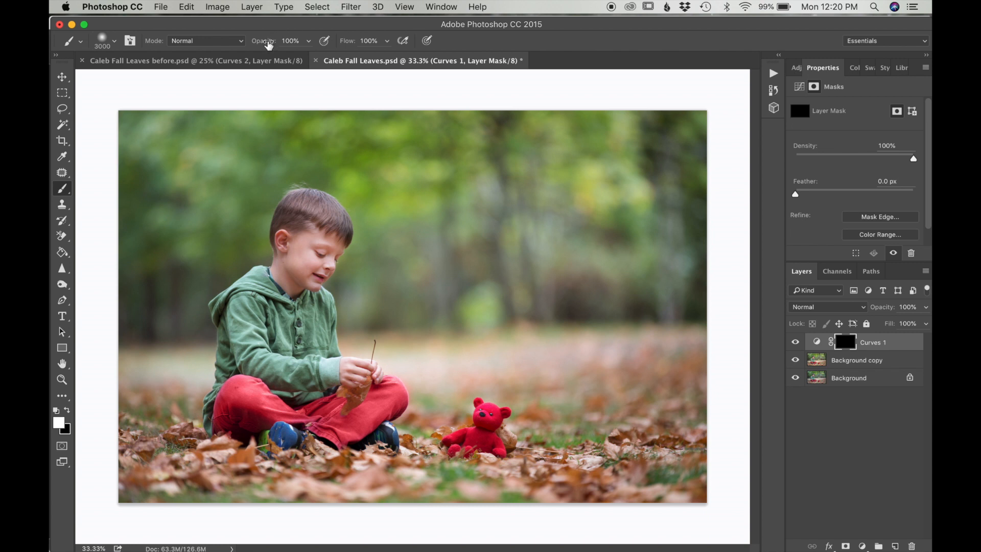
pyautogui.click(103, 39)
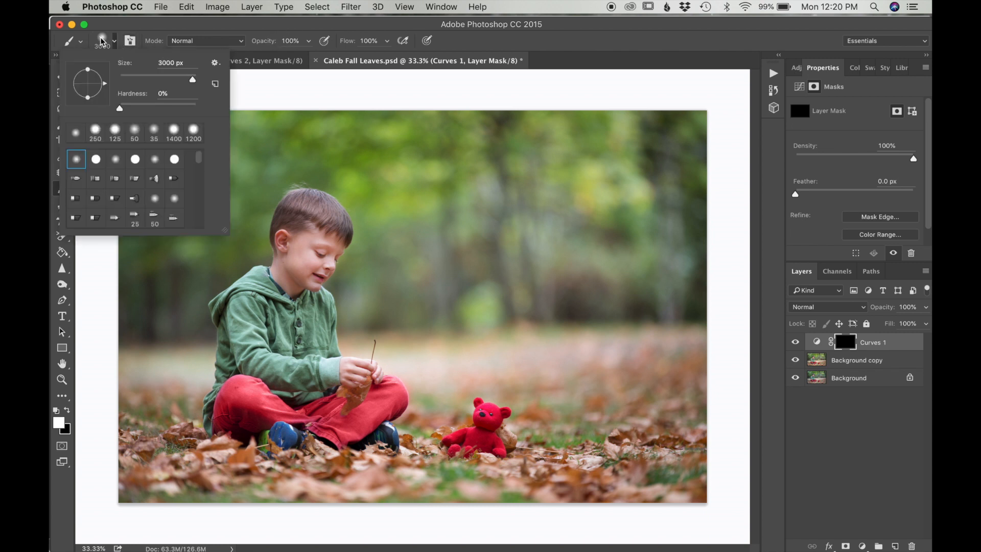
pyautogui.click(106, 43)
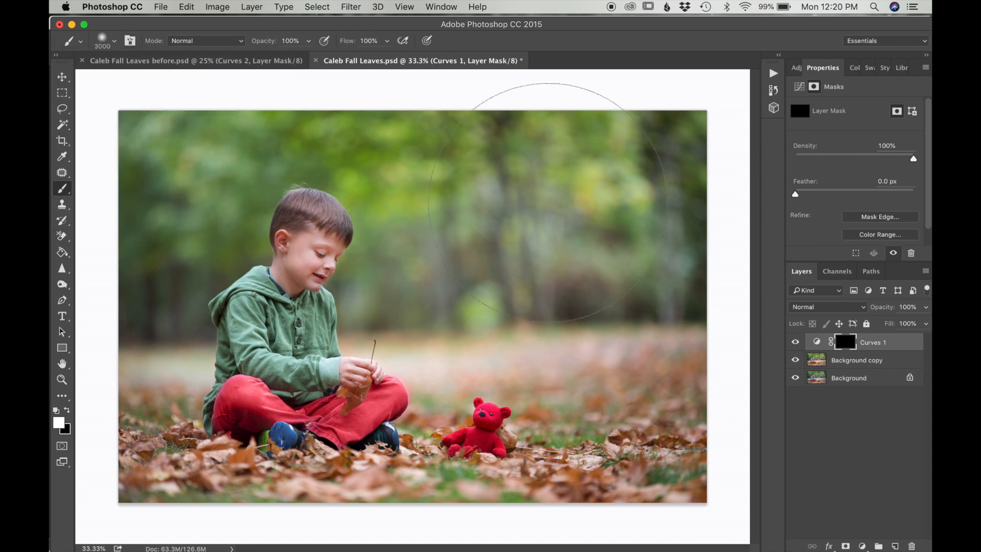
# Reduce the brush size and paint white on the Curves 1 mask over the blurred trees in the background.
pyautogui.press('[')
pyautogui.press('[')
pyautogui.press('[')
pyautogui.press('[')
pyautogui.press('[')
pyautogui.press('[')
pyautogui.press('[')
pyautogui.press('[')
pyautogui.press('[')
pyautogui.press('[')
pyautogui.press('[')
pyautogui.press('[')
pyautogui.press('[')
pyautogui.press('[')
pyautogui.press('[')
pyautogui.press('[')
pyautogui.click(399, 156)
pyautogui.moveTo(399, 156)
pyautogui.mouseDown()
pyautogui.moveTo(342, 126)
pyautogui.moveTo(239, 121)
pyautogui.moveTo(223, 186)
pyautogui.moveTo(228, 219)
pyautogui.moveTo(159, 146)
pyautogui.moveTo(176, 221)
pyautogui.mouseUp()
pyautogui.moveTo(429, 150)
pyautogui.mouseDown()
pyautogui.moveTo(537, 130)
pyautogui.moveTo(550, 154)
pyautogui.moveTo(591, 133)
pyautogui.moveTo(634, 168)
pyautogui.moveTo(590, 191)
pyautogui.moveTo(452, 133)
pyautogui.moveTo(292, 108)
pyautogui.moveTo(230, 131)
pyautogui.moveTo(159, 191)
pyautogui.moveTo(143, 307)
pyautogui.moveTo(200, 244)
pyautogui.mouseUp()
pyautogui.moveTo(199, 156)
pyautogui.mouseDown()
pyautogui.moveTo(201, 112)
pyautogui.moveTo(341, 135)
pyautogui.moveTo(444, 188)
pyautogui.moveTo(462, 226)
pyautogui.moveTo(457, 290)
pyautogui.moveTo(513, 206)
pyautogui.mouseUp()
pyautogui.moveTo(584, 279)
pyautogui.mouseDown()
pyautogui.moveTo(664, 265)
pyautogui.moveTo(698, 125)
pyautogui.moveTo(716, 174)
pyautogui.mouseUp()
# Paint white on the mask close around the boy's head and face with a 200 px brush.
pyautogui.press('[')
pyautogui.press('[')
pyautogui.press('[')
pyautogui.press('[')
pyautogui.press('[')
pyautogui.press('[')
pyautogui.press('[')
pyautogui.press('[')
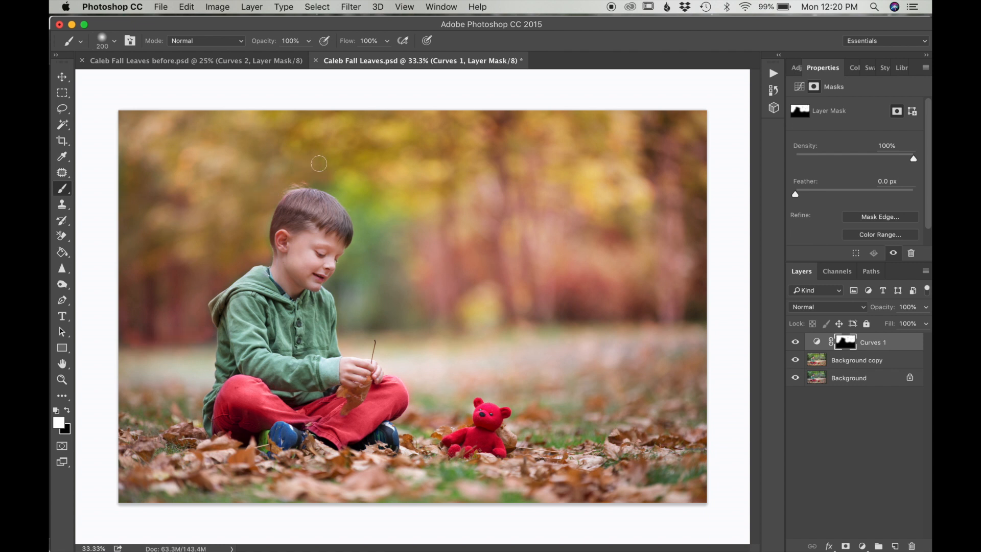
pyautogui.moveTo(349, 200)
pyautogui.mouseDown()
pyautogui.moveTo(361, 234)
pyautogui.moveTo(342, 292)
pyautogui.moveTo(353, 326)
pyautogui.moveTo(430, 319)
pyautogui.moveTo(361, 295)
pyautogui.moveTo(379, 207)
pyautogui.moveTo(363, 173)
pyautogui.mouseUp()
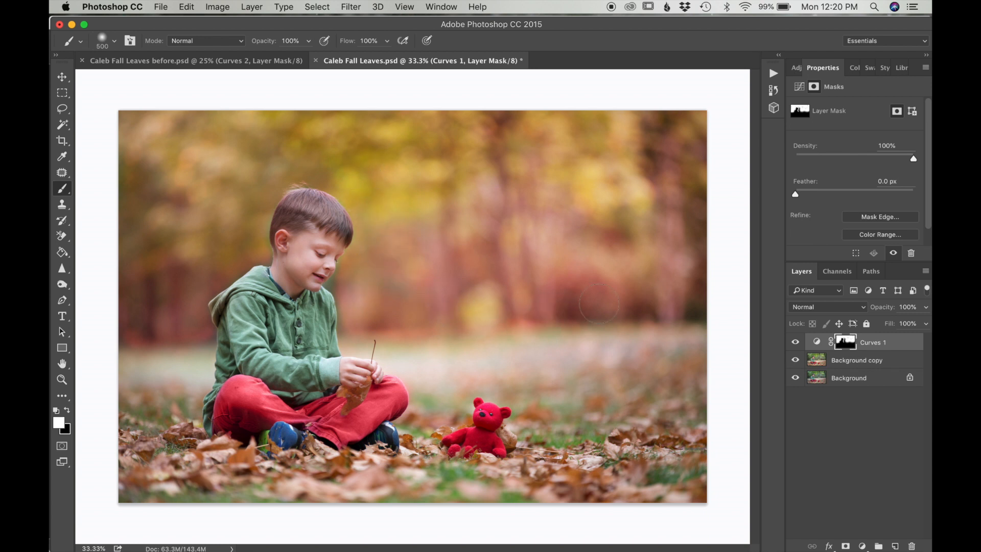
# Paint white on the mask across the pale, blurred strip of ground behind the boy, on both sides of him.
pyautogui.moveTo(369, 358)
pyautogui.mouseDown()
pyautogui.moveTo(403, 350)
pyautogui.moveTo(454, 371)
pyautogui.moveTo(705, 347)
pyautogui.mouseUp()
pyautogui.moveTo(197, 353)
pyautogui.mouseDown()
pyautogui.moveTo(197, 378)
pyautogui.moveTo(135, 361)
pyautogui.mouseUp()
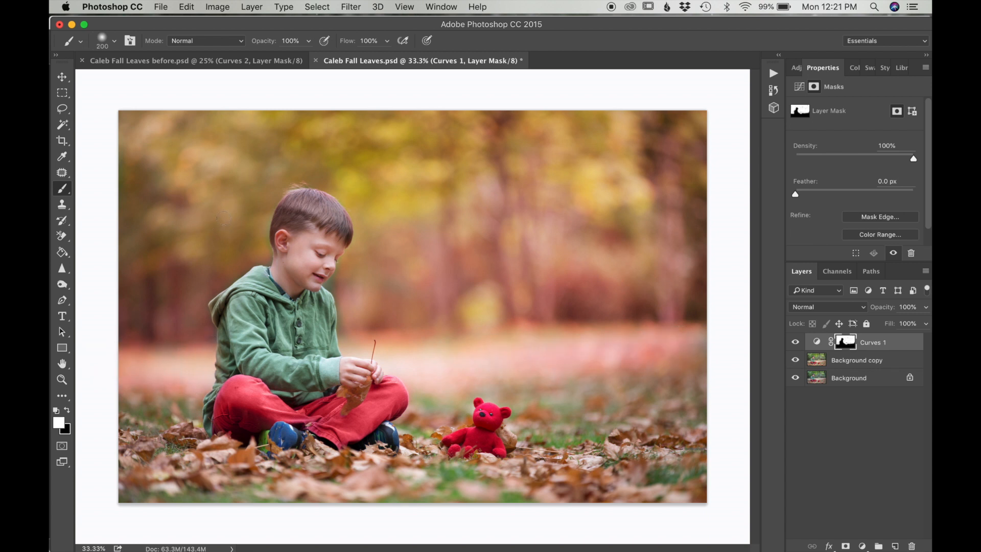
pyautogui.press('[')
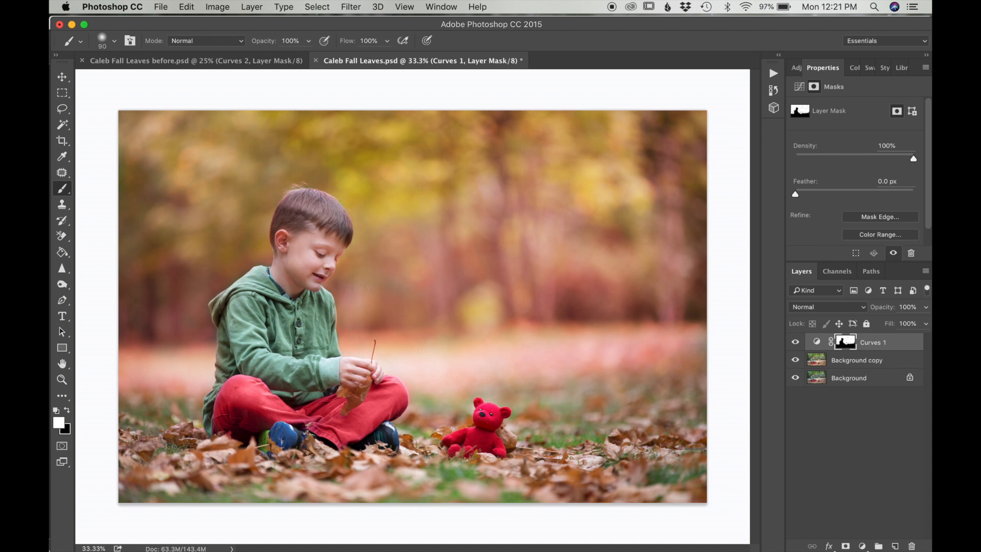
pyautogui.press(']')
pyautogui.press(']')
pyautogui.press(']')
pyautogui.press(']')
pyautogui.press(']')
pyautogui.press(']')
# Paint black on the Curves 1 mask along the edge of the boy's face with a 25 px brush to remove the red spill.
pyautogui.press('z')
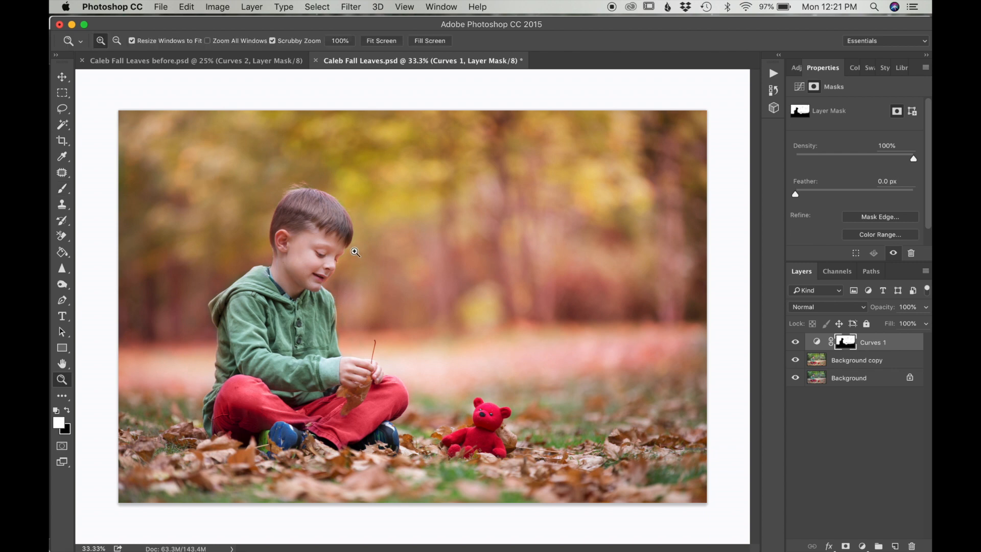
pyautogui.click(326, 261)
pyautogui.click(326, 260)
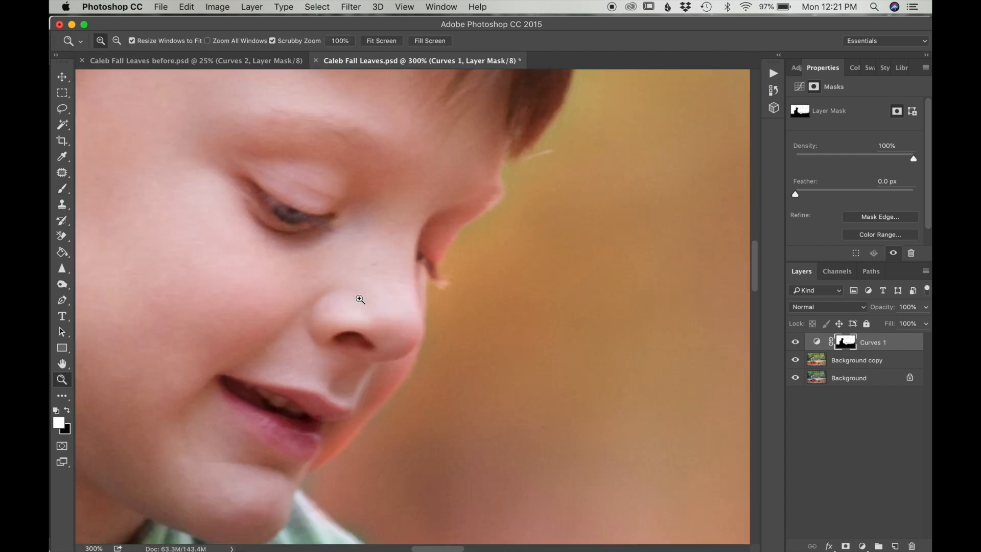
pyautogui.click(358, 297)
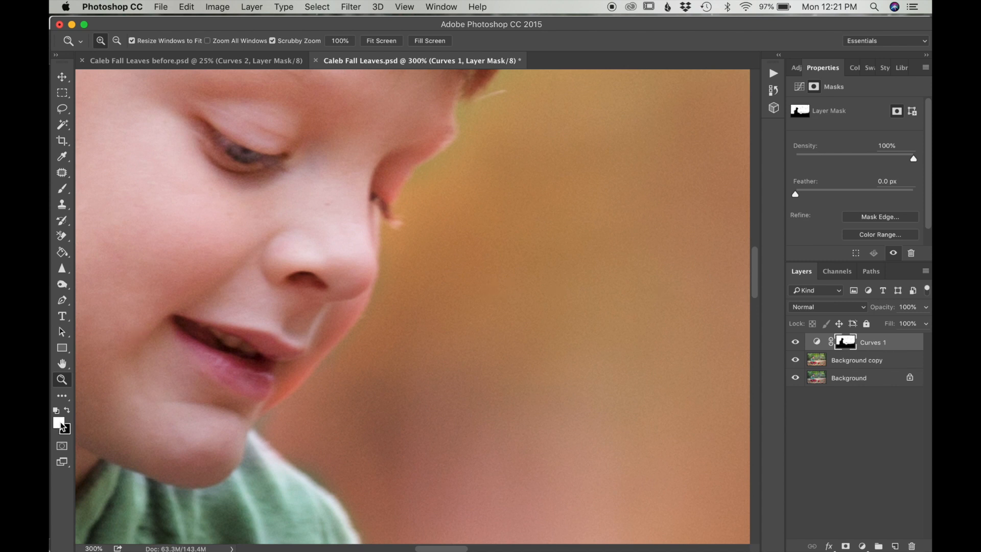
pyautogui.press('x')
pyautogui.press('b')
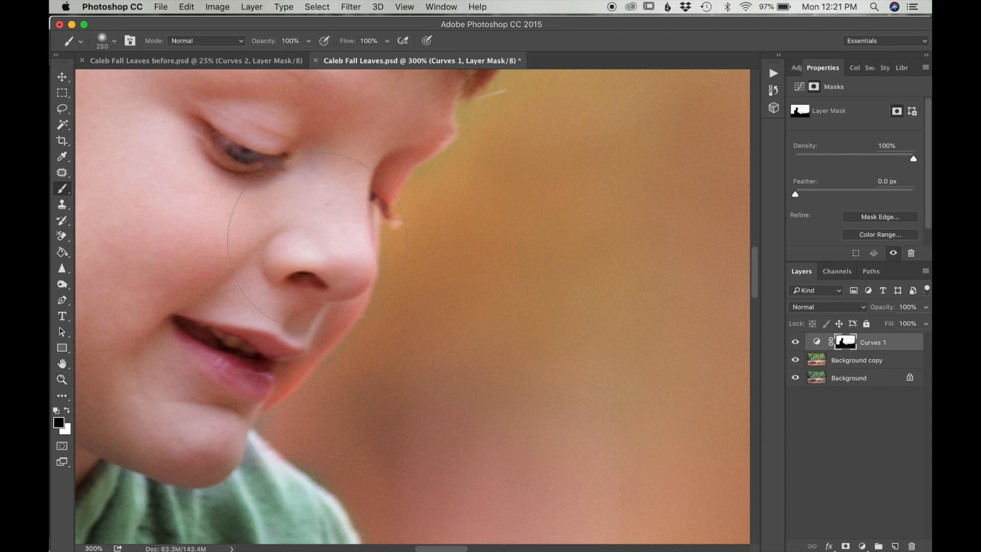
pyautogui.press('[')
pyautogui.press('[')
pyautogui.press('[')
pyautogui.press('[')
pyautogui.press('[')
pyautogui.press('[')
pyautogui.press('[')
pyautogui.press('[')
pyautogui.press('[')
pyautogui.press('[')
pyautogui.press('[')
pyautogui.press('[')
pyautogui.press('[')
pyautogui.press('[')
pyautogui.press('[')
pyautogui.press('[')
pyautogui.press('[')
pyautogui.press('[')
pyautogui.press('[')
pyautogui.press(']')
pyautogui.press(']')
pyautogui.press(']')
pyautogui.press(']')
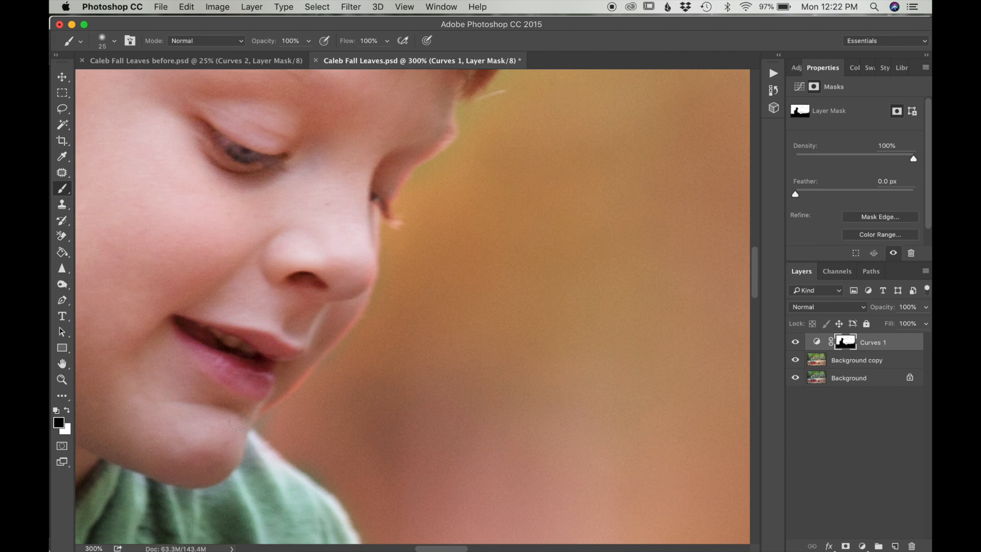
# Mask out the red tint along the front edge of the boy's hair up to the crown with the 25 px black brush.
pyautogui.scroll(5, 262, 301)
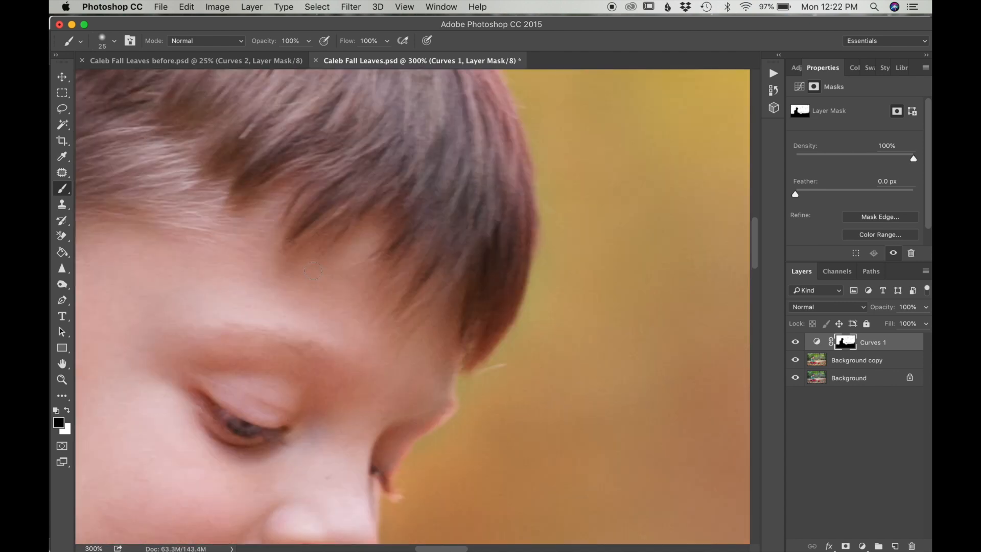
pyautogui.moveTo(479, 107)
pyautogui.mouseDown()
pyautogui.moveTo(500, 135)
pyautogui.moveTo(506, 126)
pyautogui.moveTo(515, 157)
pyautogui.moveTo(515, 258)
pyautogui.mouseUp()
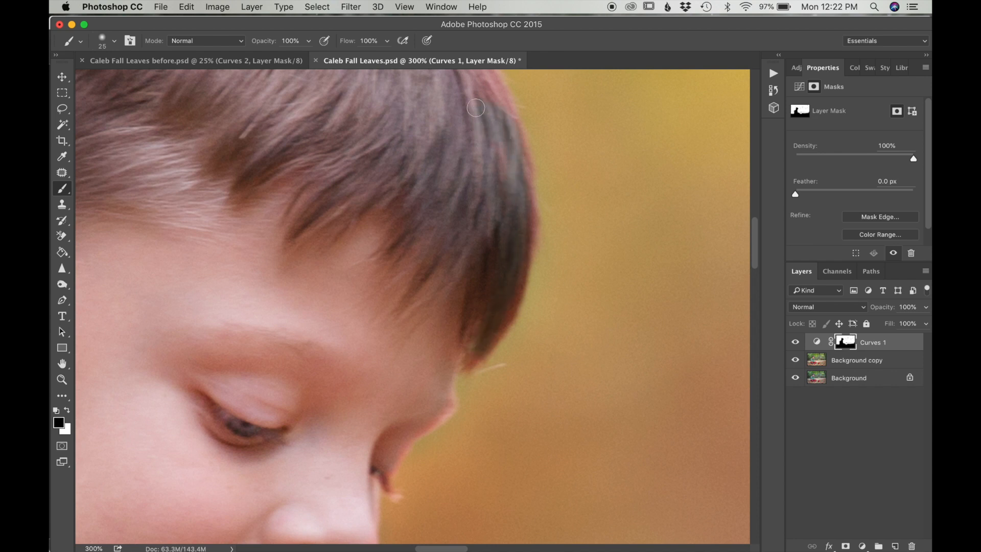
pyautogui.scroll(5, 476, 108)
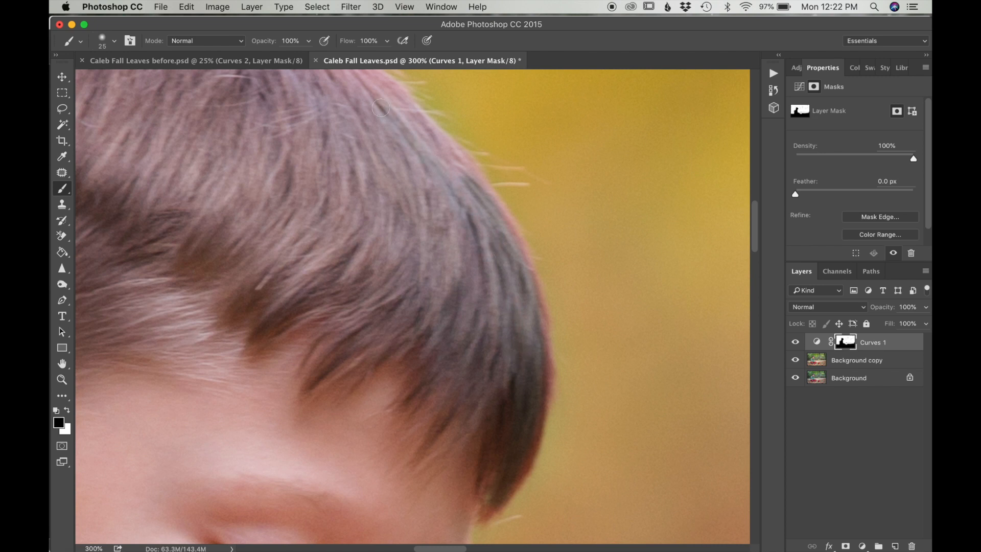
pyautogui.scroll(5, 381, 107)
pyautogui.moveTo(379, 255); pyautogui.dragTo(455, 286)
# Paint black on the mask with a 50 px brush from the crown down the back of the head to the neck.
pyautogui.press(']')
pyautogui.press(']')
pyautogui.press(']')
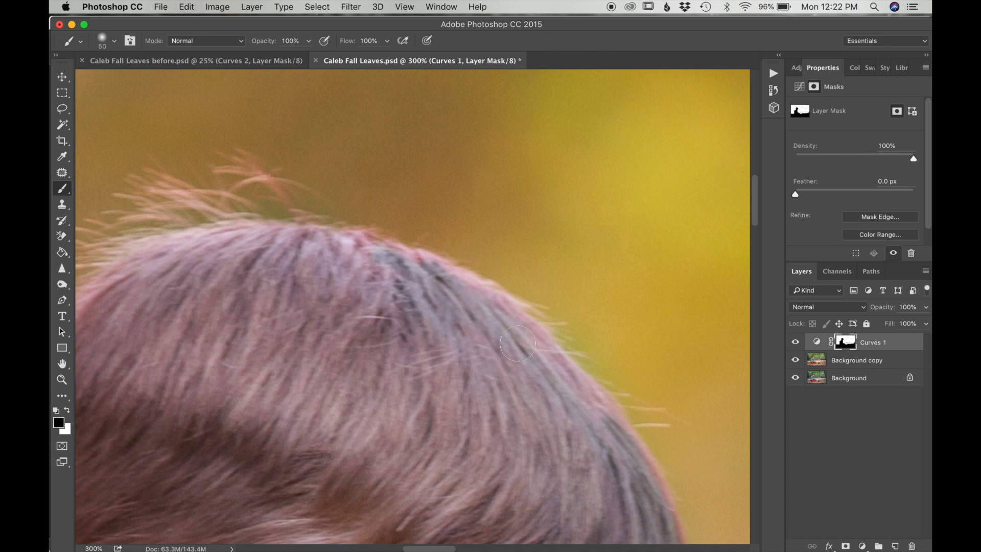
pyautogui.moveTo(180, 255); pyautogui.dragTo(158, 304)
pyautogui.hscroll(-1, 383, 347)
pyautogui.hscroll(-10, 381, 344)
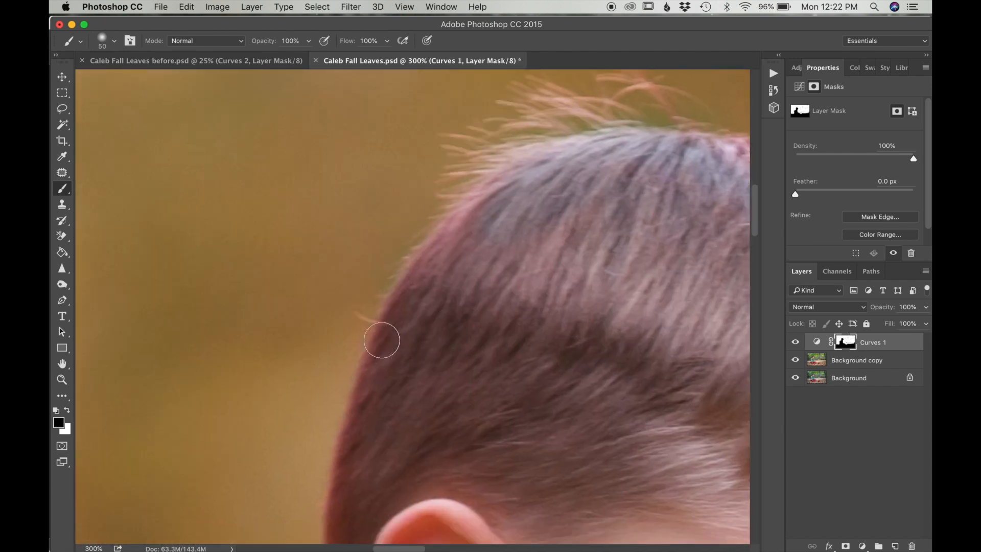
pyautogui.moveTo(403, 338)
pyautogui.mouseDown()
pyautogui.moveTo(373, 439)
pyautogui.moveTo(404, 327)
pyautogui.moveTo(389, 366)
pyautogui.moveTo(439, 265)
pyautogui.moveTo(359, 478)
pyautogui.mouseUp()
pyautogui.scroll(-5, 359, 478)
pyautogui.moveTo(366, 274)
pyautogui.mouseDown()
pyautogui.moveTo(347, 345)
pyautogui.moveTo(357, 453)
pyautogui.mouseUp()
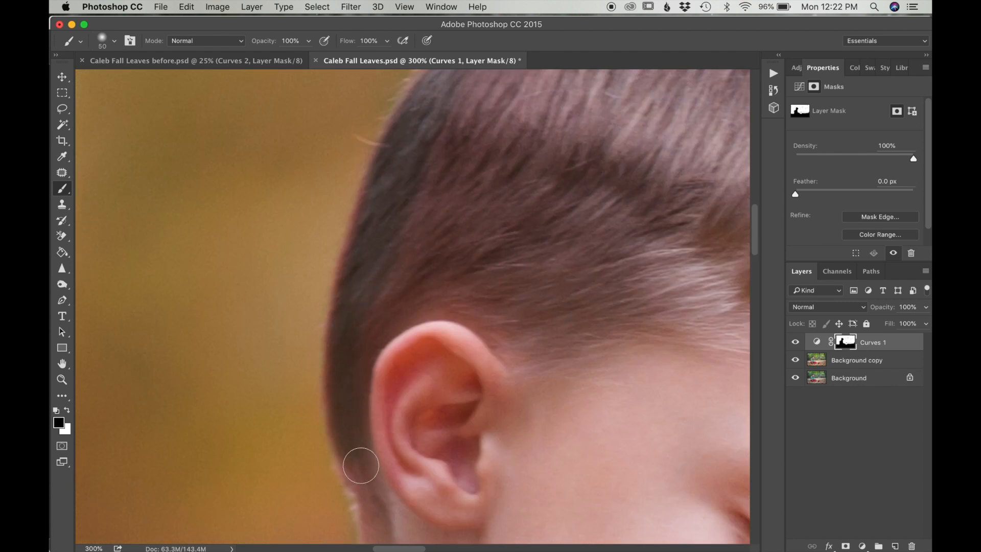
pyautogui.scroll(-5, 385, 285)
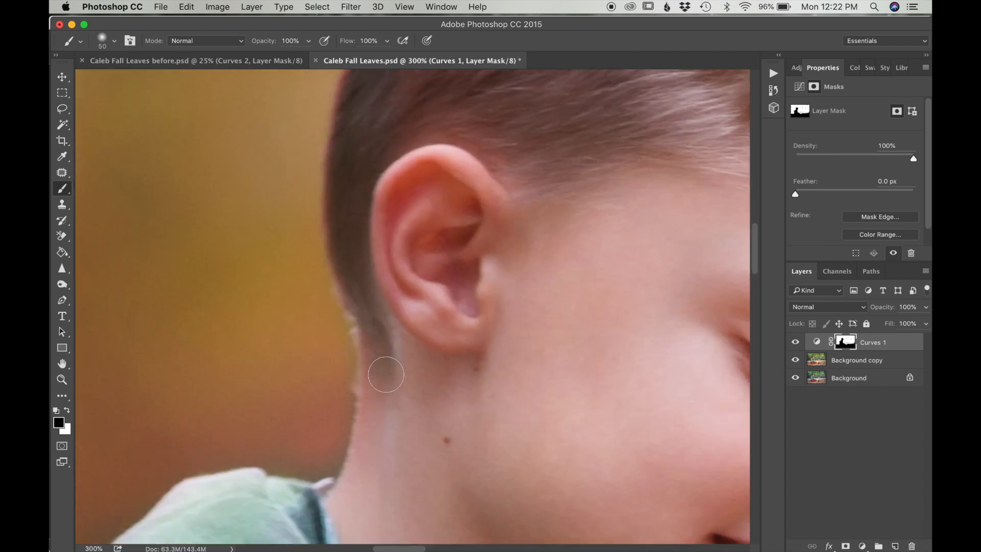
pyautogui.scroll(3, 431, 123)
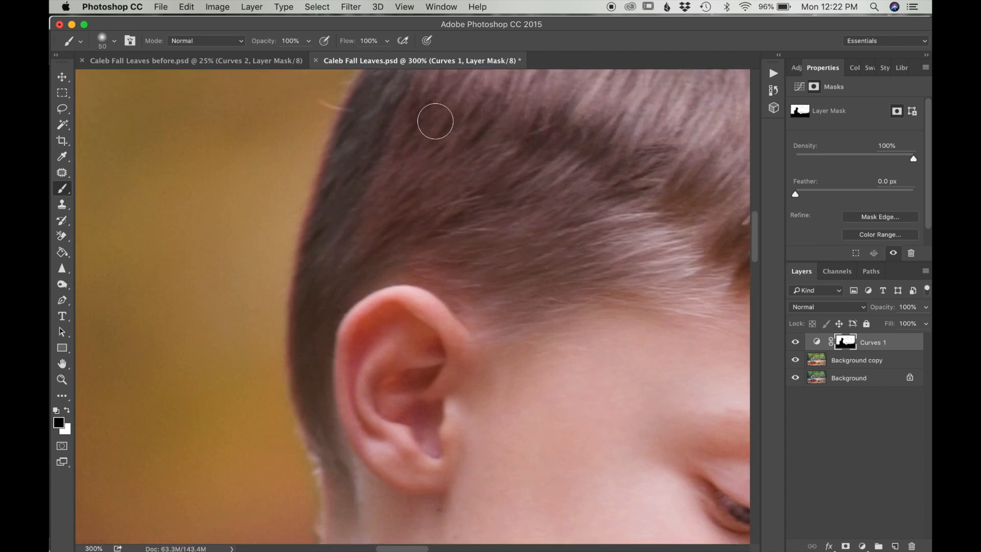
# Set the brush to 90 px and examine the boy's hair from the crown to the forehead for leftover red tint.
pyautogui.press(']')
pyautogui.press(']')
pyautogui.press(']')
pyautogui.press(']')
pyautogui.scroll(3, 481, 240)
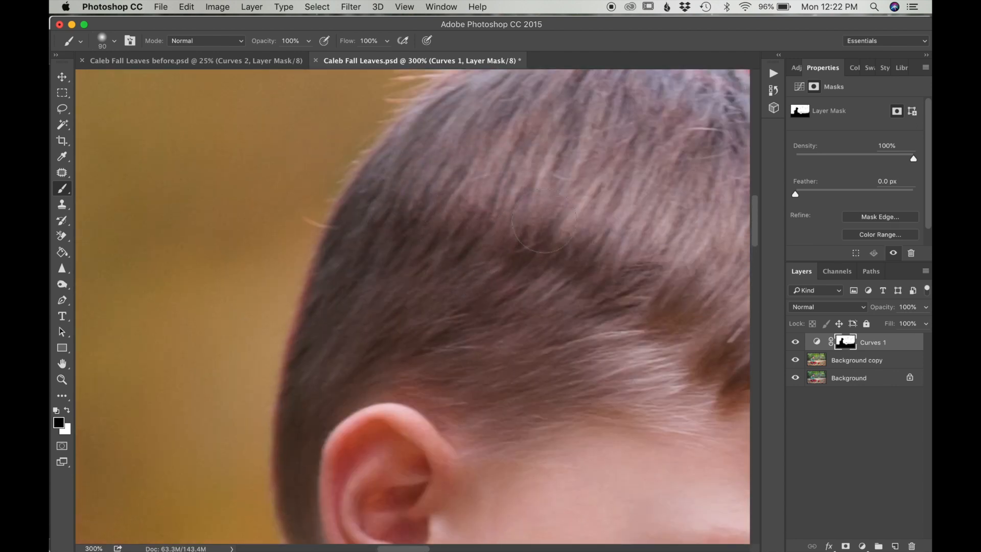
pyautogui.hscroll(8, 511, 204)
pyautogui.scroll(2, 545, 221)
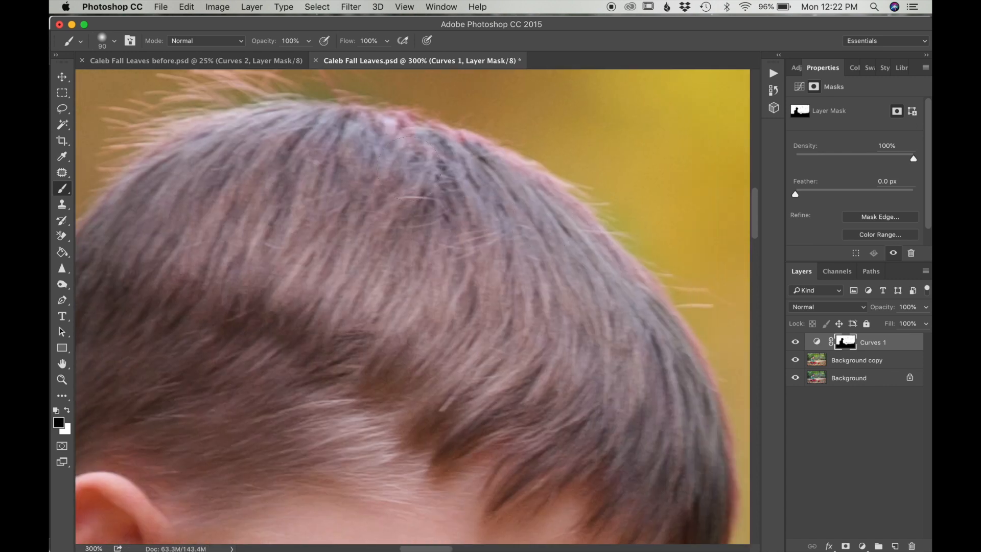
pyautogui.scroll(3, 296, 240)
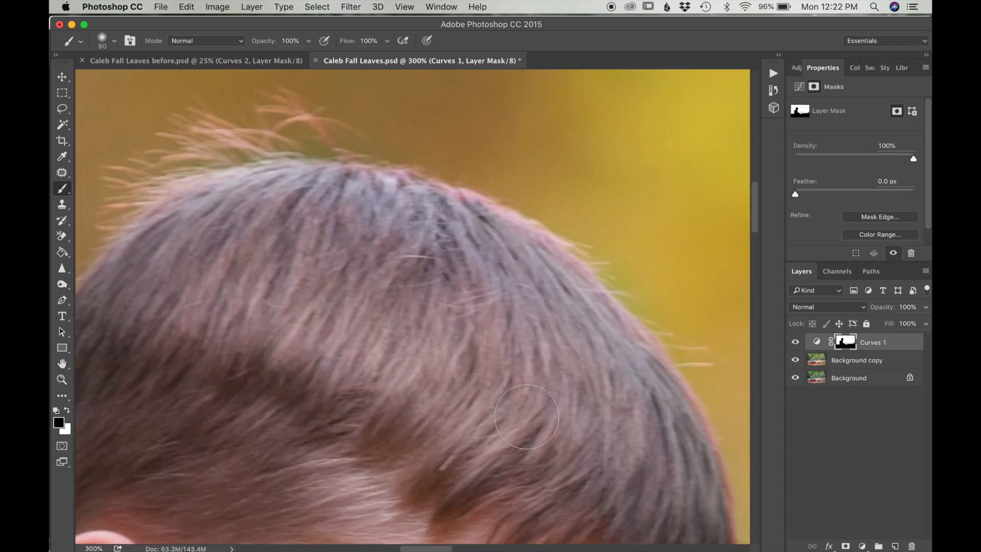
pyautogui.scroll(-6, 527, 409)
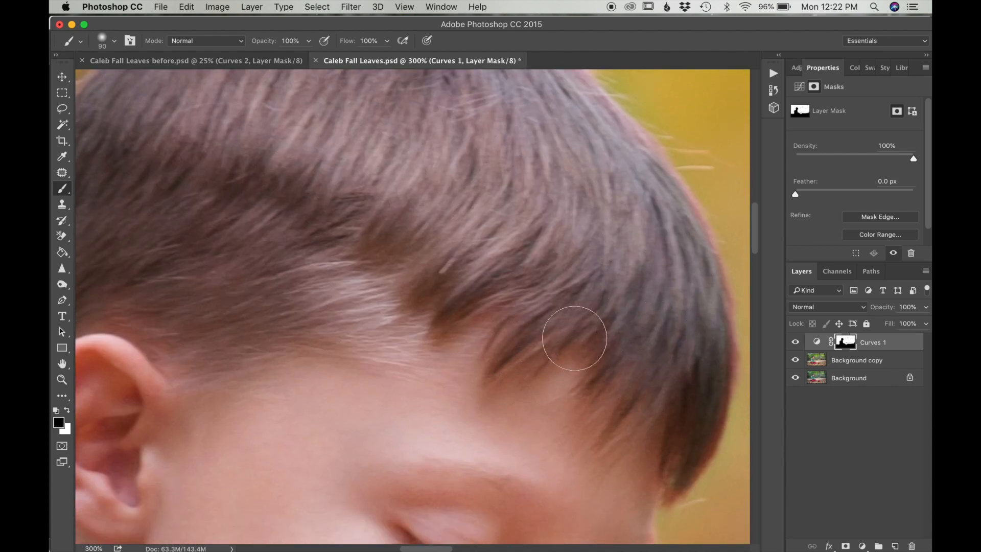
# Review the whole portrait with the masked autumn tint around the boy.
pyautogui.press('z')
pyautogui.keyDown('alt'); pyautogui.click(608, 464); pyautogui.keyUp('alt')
pyautogui.keyDown('alt'); pyautogui.click(608, 464); pyautogui.keyUp('alt')
pyautogui.keyDown('alt'); pyautogui.click(608, 464); pyautogui.keyUp('alt')
pyautogui.keyDown('alt'); pyautogui.click(608, 463); pyautogui.keyUp('alt')
pyautogui.keyDown('alt'); pyautogui.click(608, 464); pyautogui.keyUp('alt')
pyautogui.keyDown('alt'); pyautogui.click(608, 464); pyautogui.keyUp('alt')
pyautogui.click(452, 386)
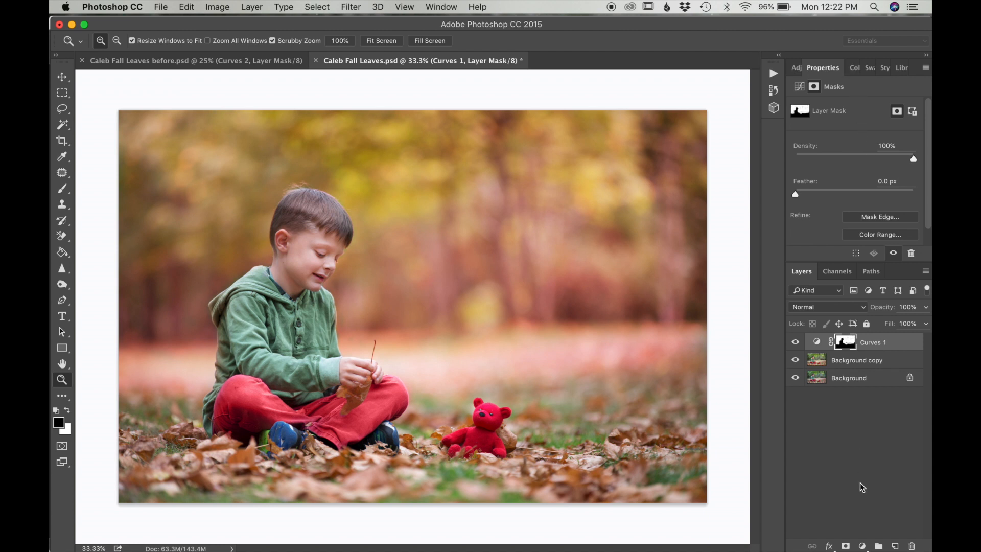
# Add an empty layer in Color blend mode and sample the leaf orange #bc743a from the photo as the foreground colour.
pyautogui.click(894, 546)
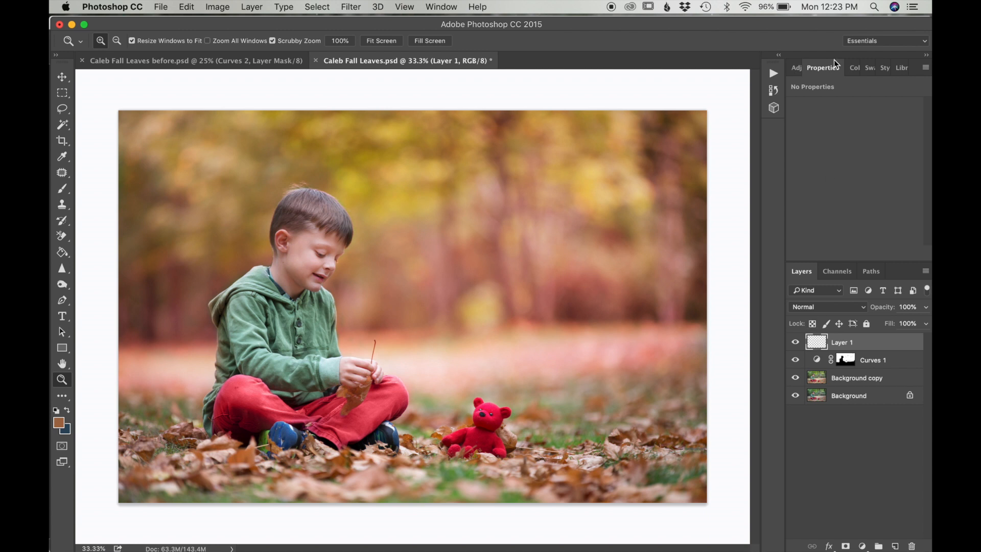
pyautogui.click(854, 68)
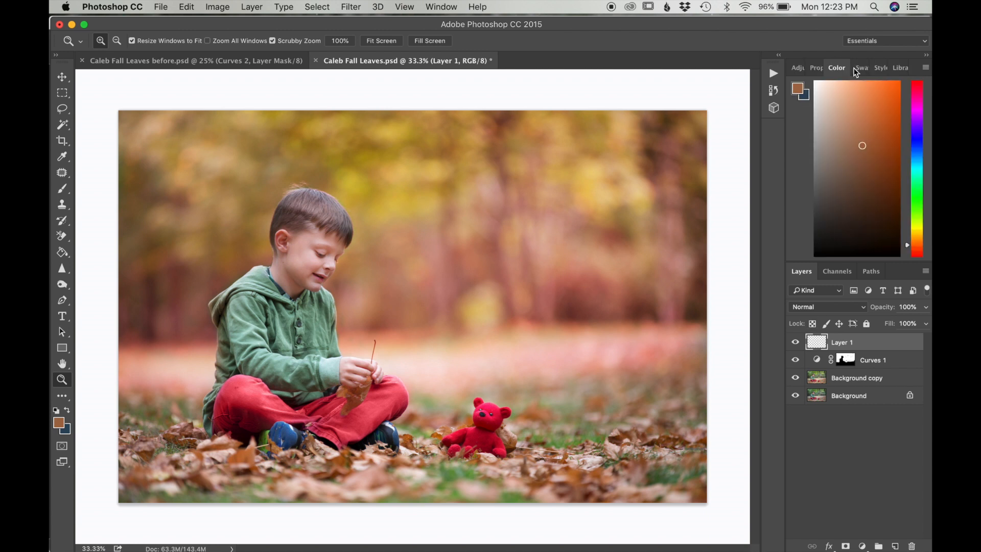
pyautogui.click(800, 92)
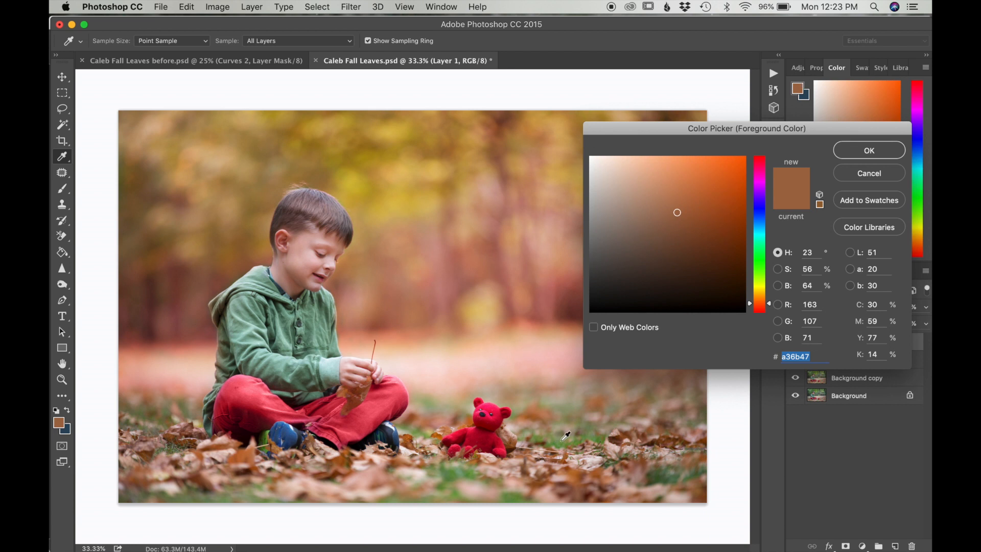
pyautogui.click(576, 472)
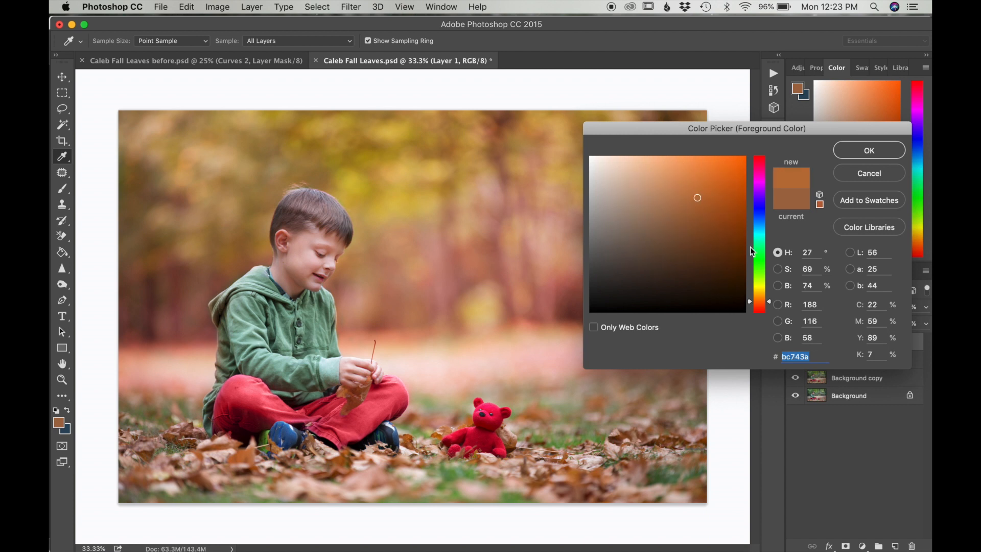
pyautogui.click(857, 152)
pyautogui.press('z')
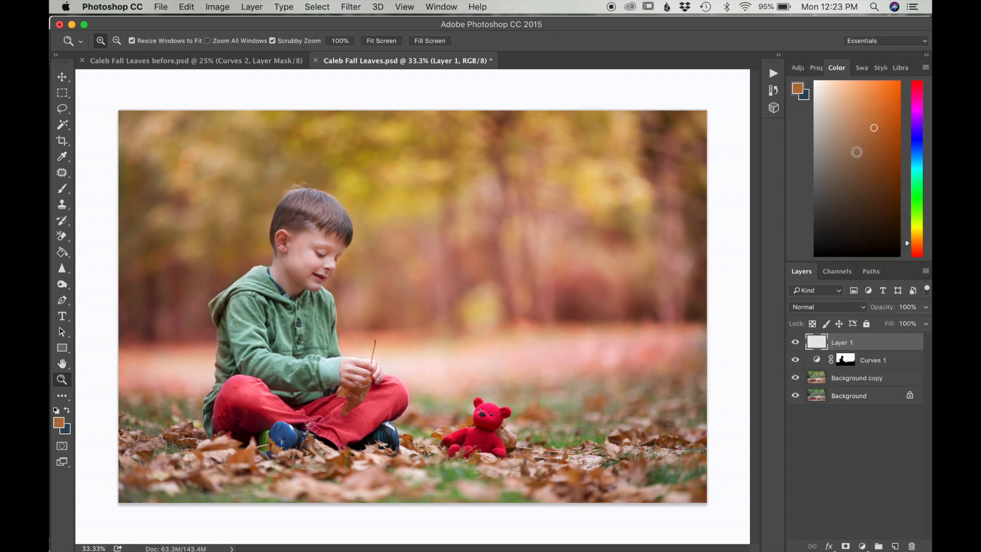
pyautogui.click(814, 307)
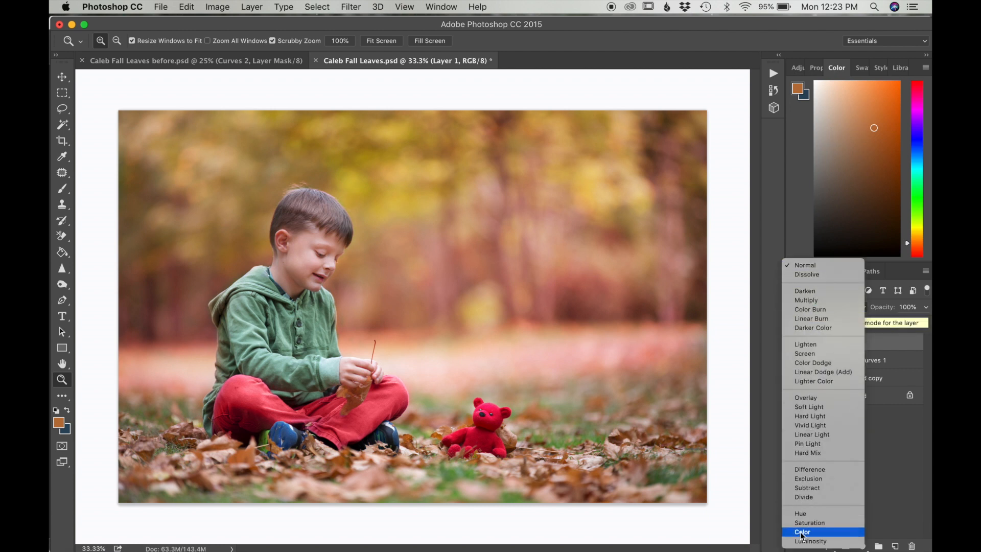
pyautogui.press('Escape')
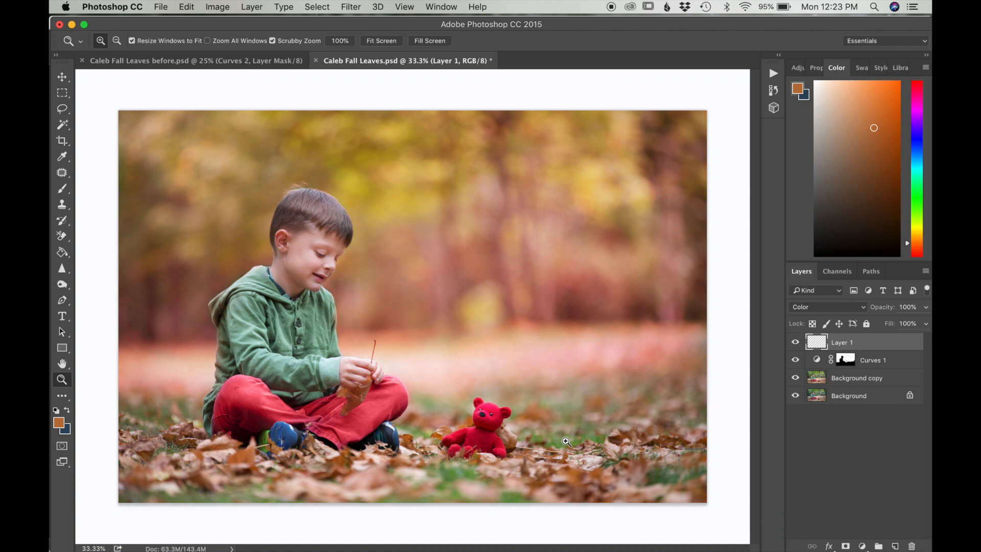
# Paint orange on Layer 1 over the green grass among the foreground leaves with a 200 px brush.
pyautogui.press('b')
pyautogui.press(']')
pyautogui.press(']')
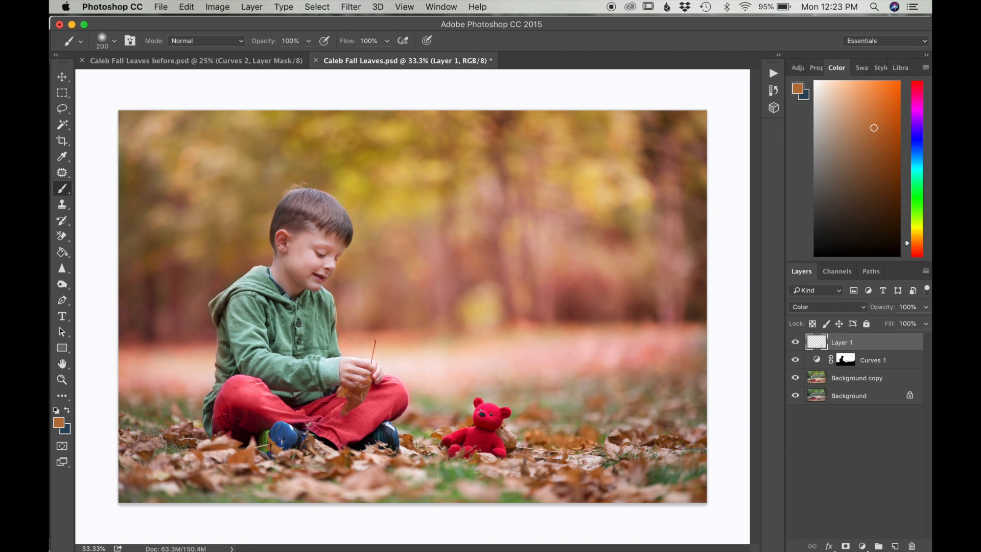
pyautogui.moveTo(457, 496); pyautogui.dragTo(469, 502)
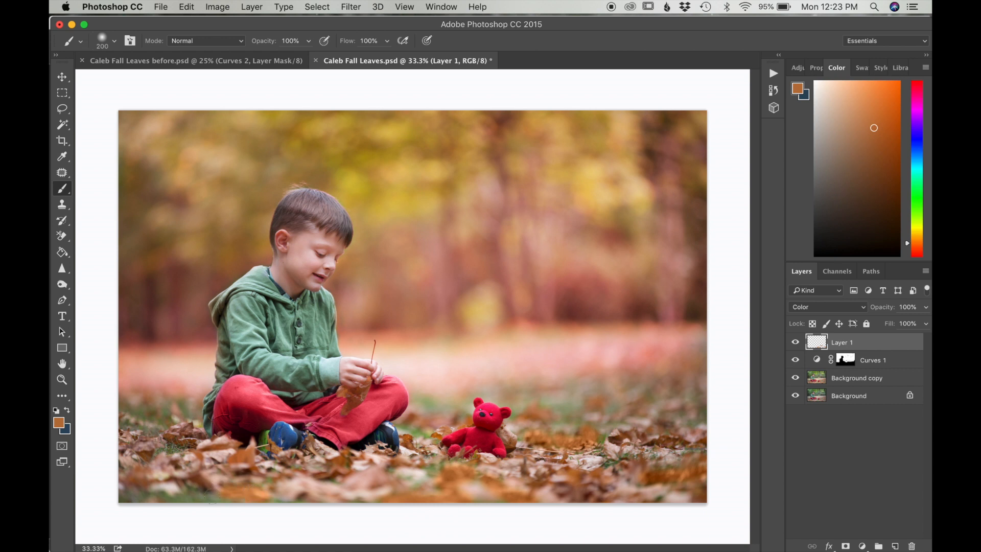
pyautogui.moveTo(235, 493); pyautogui.dragTo(434, 493)
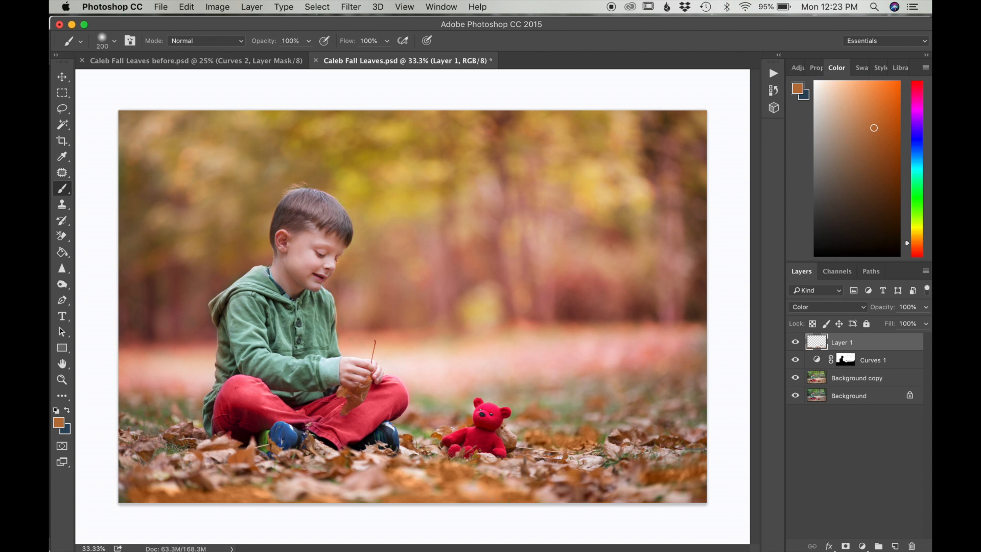
pyautogui.moveTo(176, 445)
pyautogui.mouseDown()
pyautogui.moveTo(150, 454)
pyautogui.moveTo(187, 446)
pyautogui.moveTo(171, 418)
pyautogui.moveTo(183, 406)
pyautogui.moveTo(125, 406)
pyautogui.moveTo(165, 424)
pyautogui.moveTo(125, 424)
pyautogui.moveTo(188, 448)
pyautogui.mouseUp()
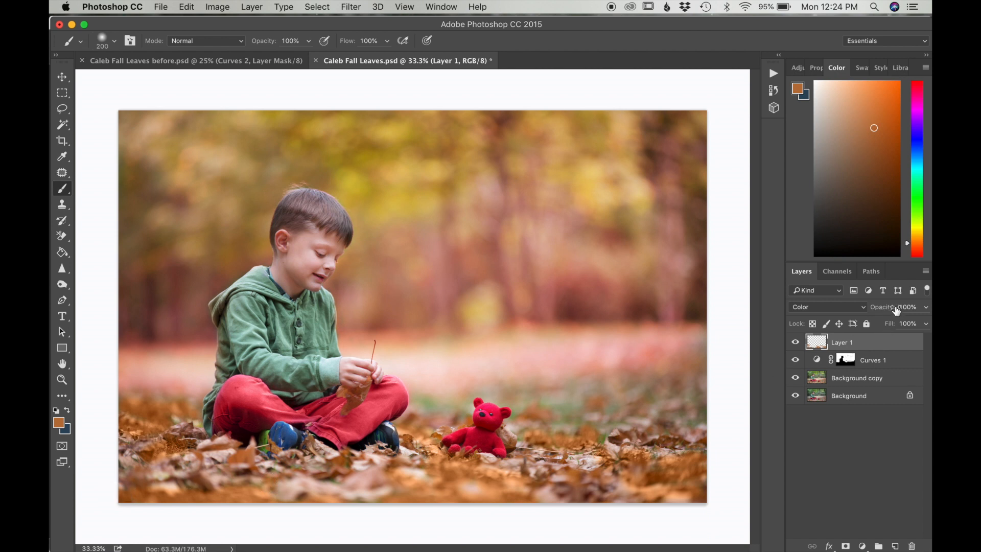
# Lower Layer 1's opacity to 70% and paint orange over the remaining green grass behind the bear and beside the boy's shoe.
pyautogui.click(925, 309)
pyautogui.moveTo(917, 325); pyautogui.dragTo(913, 326)
pyautogui.click(556, 408)
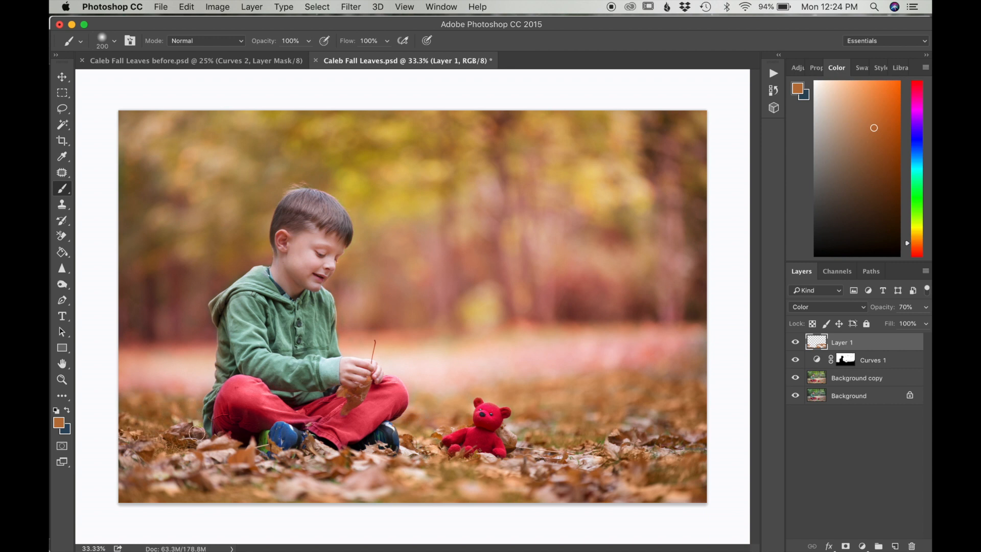
pyautogui.moveTo(260, 444); pyautogui.dragTo(265, 453)
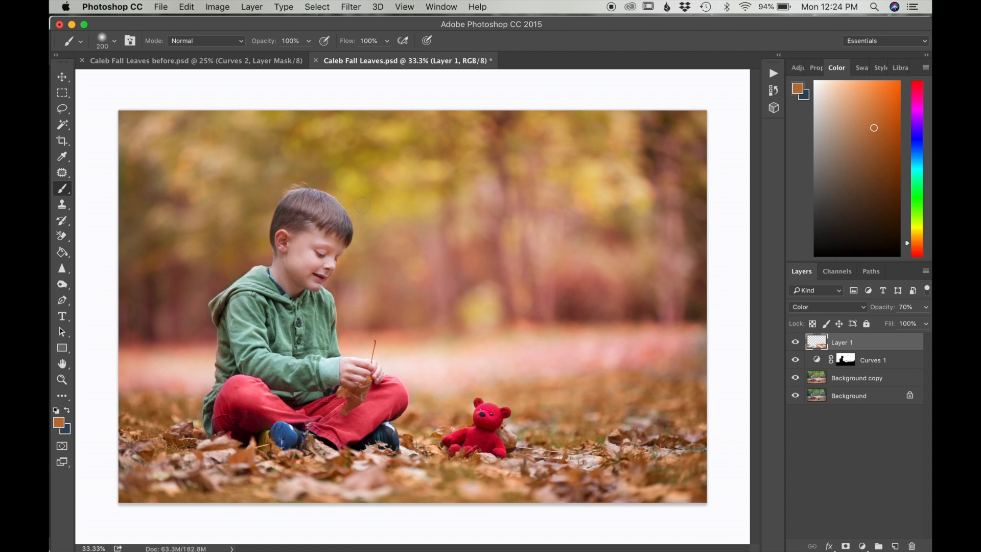
# Add a second Curves adjustment with the red channel's midtones raised, and fill its mask with black.
pyautogui.click(797, 68)
pyautogui.click(850, 95)
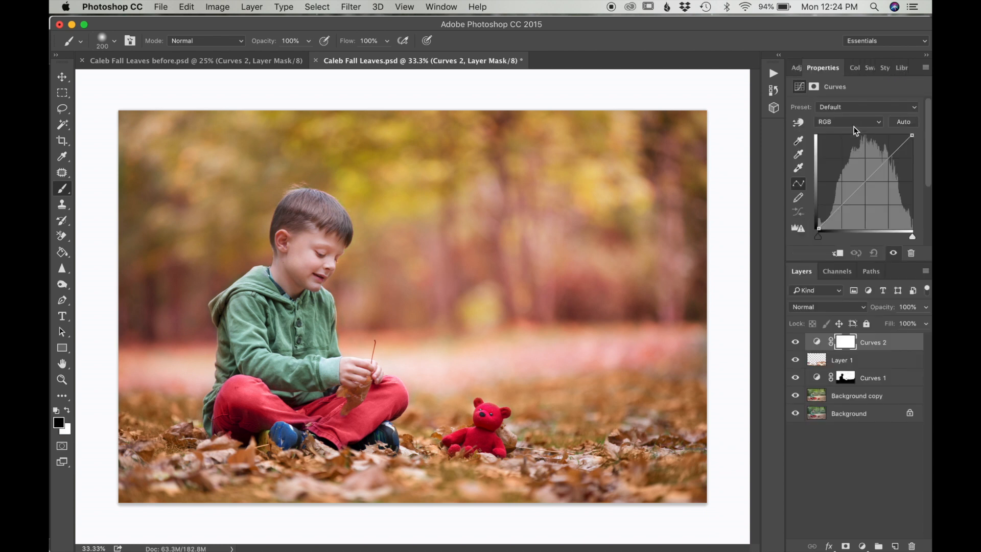
pyautogui.click(846, 122)
pyautogui.click(846, 130)
pyautogui.click(865, 180)
pyautogui.moveTo(865, 180); pyautogui.dragTo(860, 173)
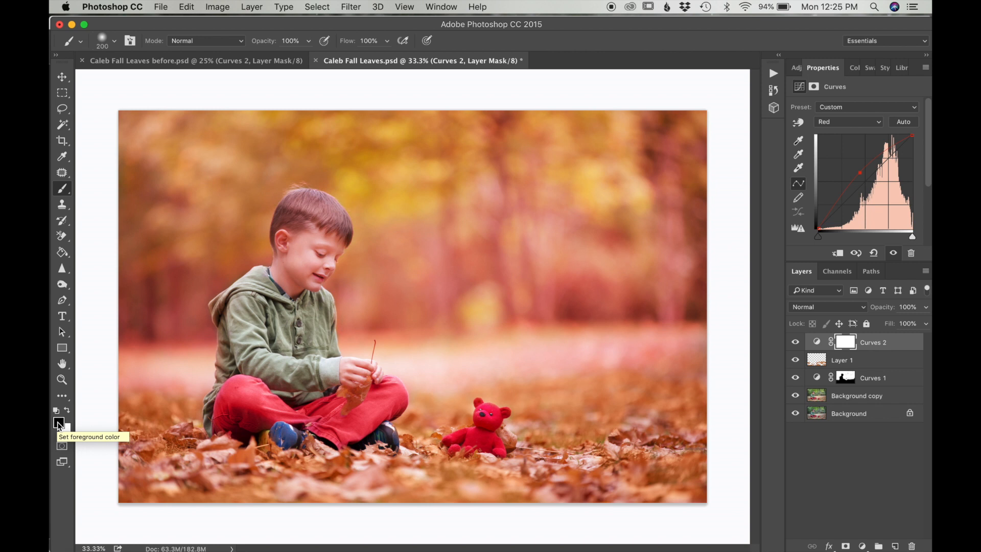
pyautogui.hotkey('alt', 'BackSpace')
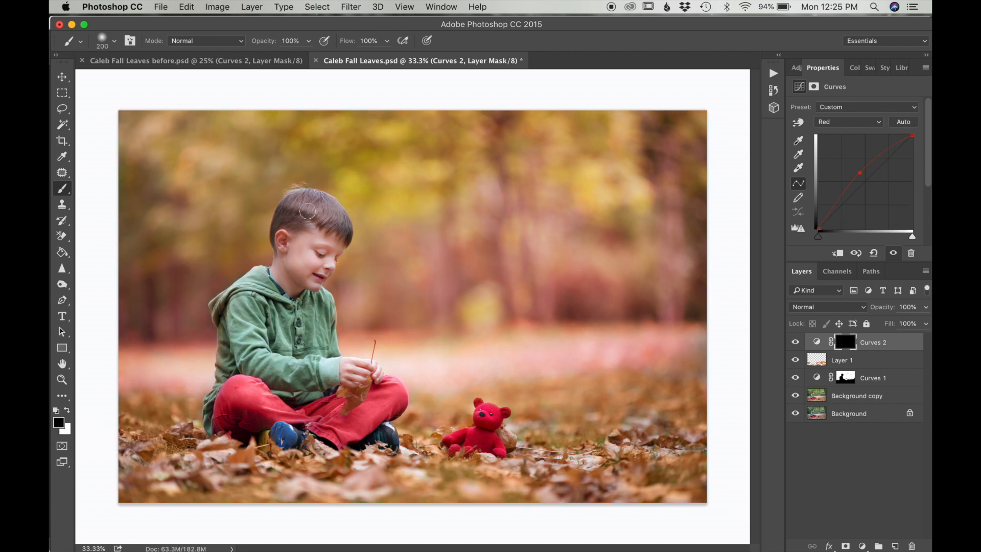
# Paint white on the Curves 2 mask with a 1400 px brush over the tree foliage across the upper background.
pyautogui.press(']')
pyautogui.press(']')
pyautogui.press(']')
pyautogui.press(']')
pyautogui.press(']')
pyautogui.press(']')
pyautogui.press(']')
pyautogui.press('x')
pyautogui.moveTo(393, 160); pyautogui.dragTo(241, 132)
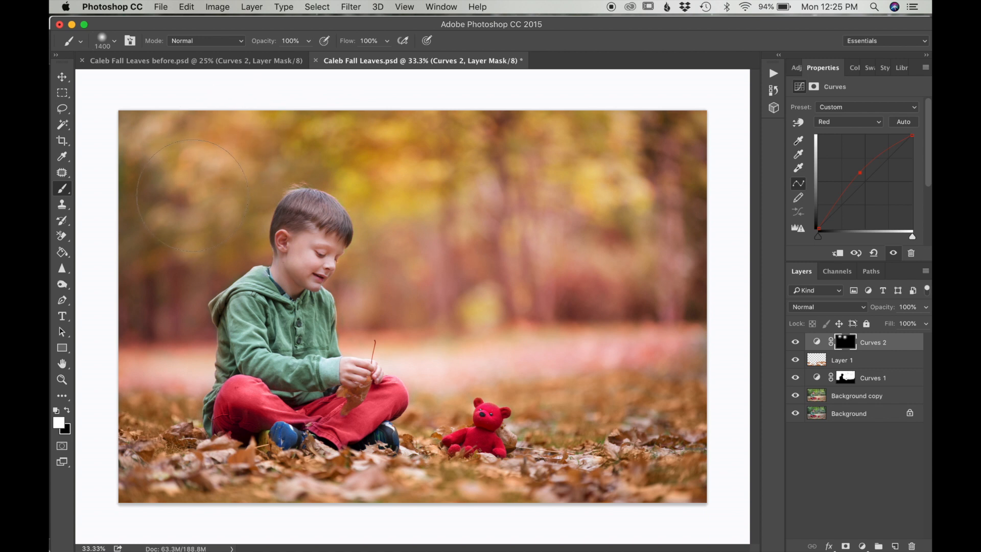
pyautogui.click(604, 148)
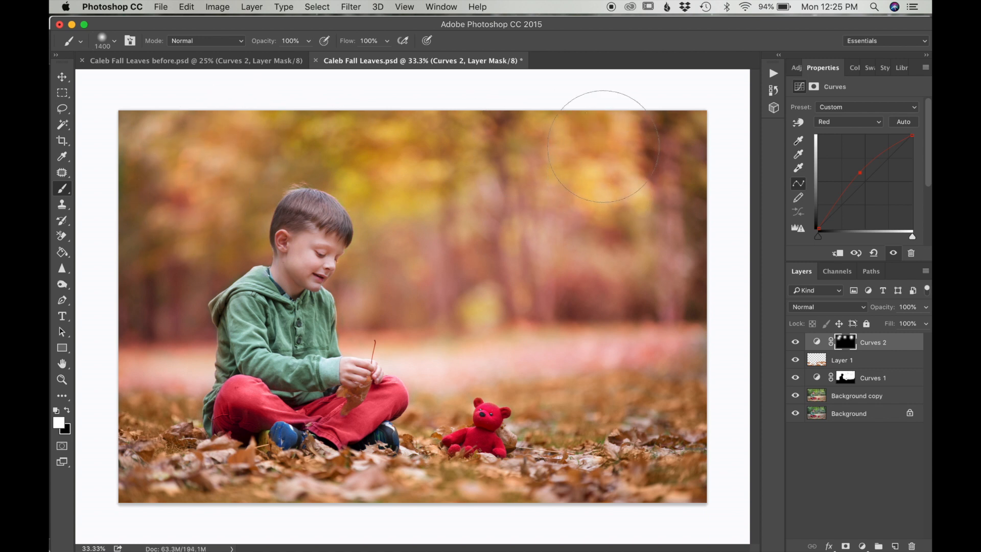
pyautogui.moveTo(132, 130)
pyautogui.mouseDown()
pyautogui.moveTo(135, 221)
pyautogui.moveTo(285, 140)
pyautogui.moveTo(323, 132)
pyautogui.mouseUp()
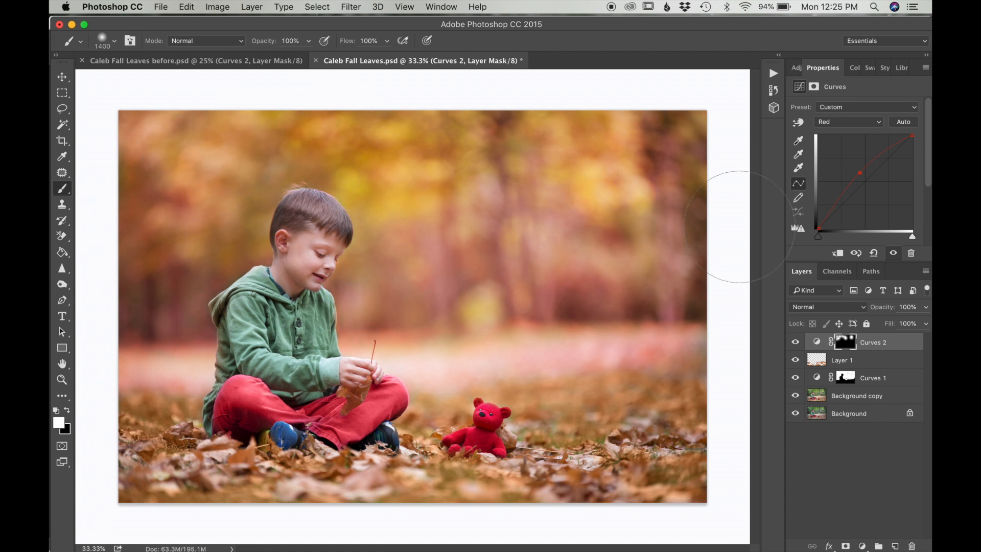
pyautogui.moveTo(678, 194); pyautogui.dragTo(669, 220)
# Paint black at 28% opacity on the Curves 1 mask over the blurred trees and pink ground to soften the red.
pyautogui.click(846, 381)
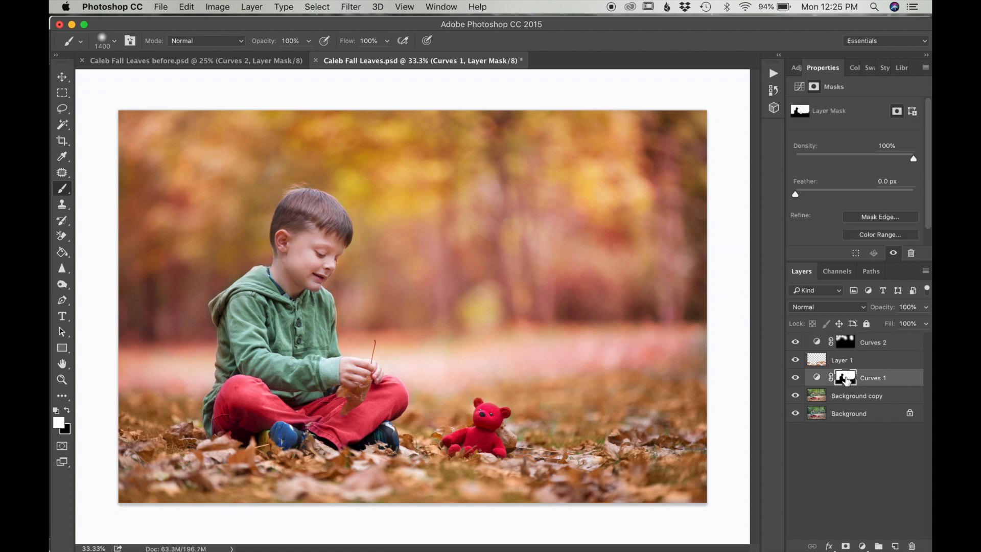
pyautogui.click(796, 380)
pyautogui.click(795, 379)
pyautogui.press('x')
pyautogui.click(308, 41)
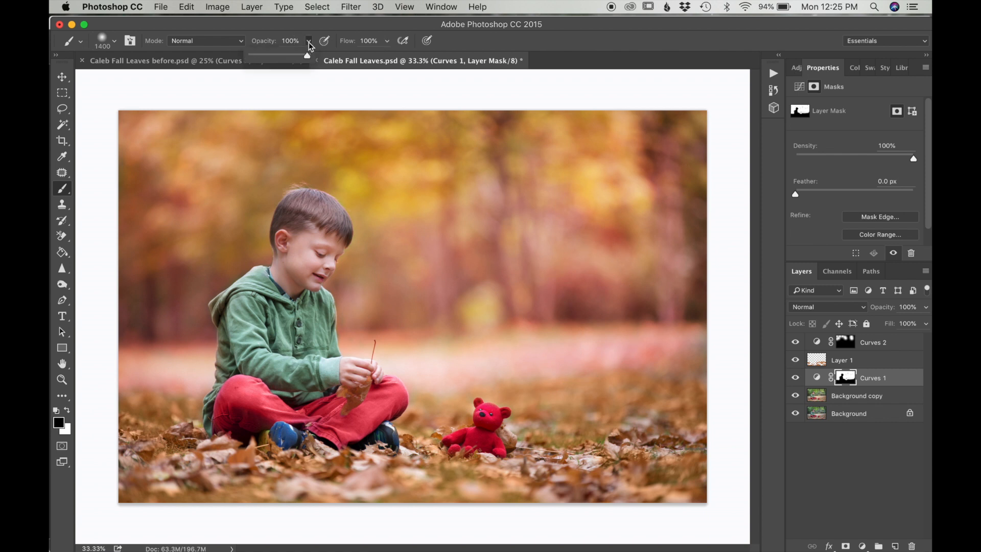
pyautogui.click(266, 55)
pyautogui.click(161, 297)
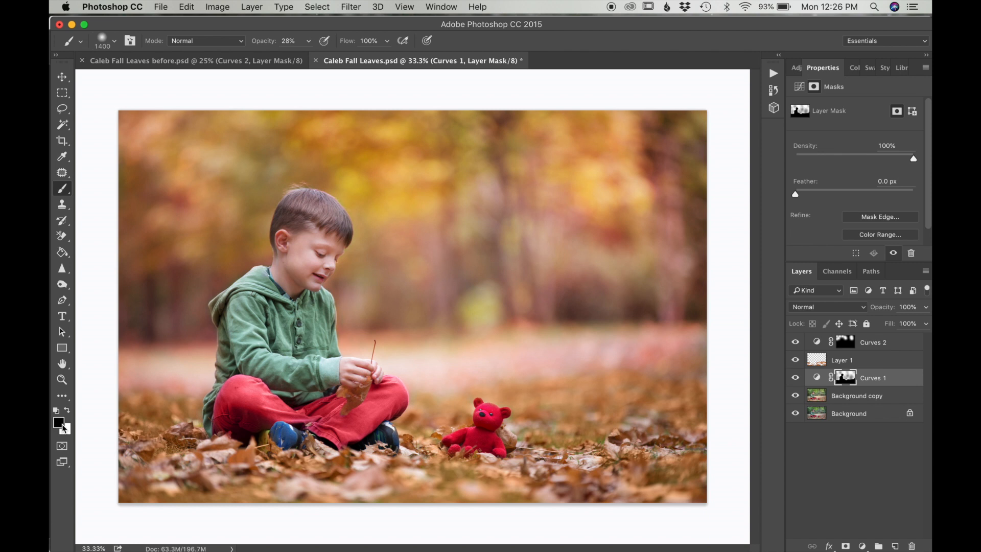
# Paint white at 11% opacity on the Curves 1 mask with a 300 px brush over the boy and the teddy bear.
pyautogui.press('x')
pyautogui.click(309, 41)
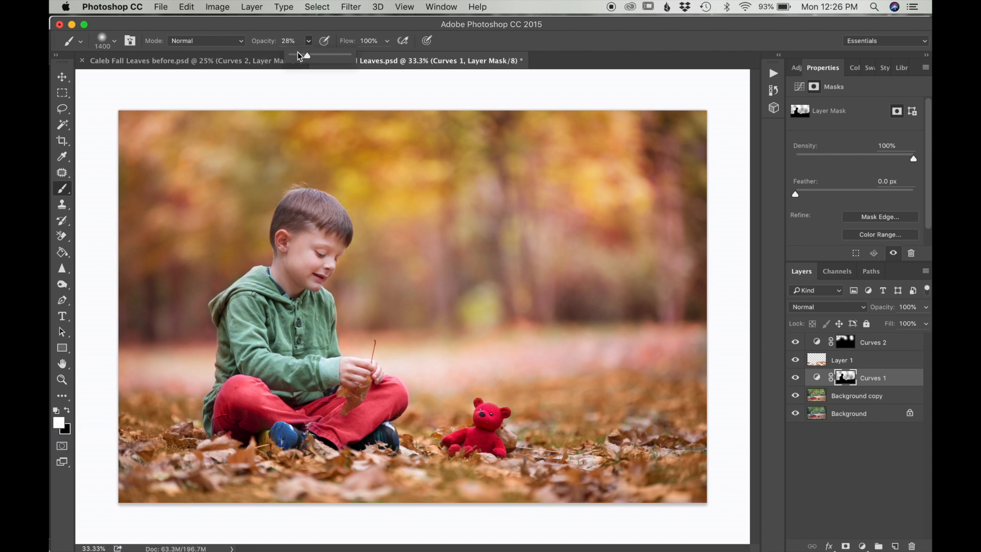
pyautogui.moveTo(308, 58); pyautogui.dragTo(299, 59)
pyautogui.press('[')
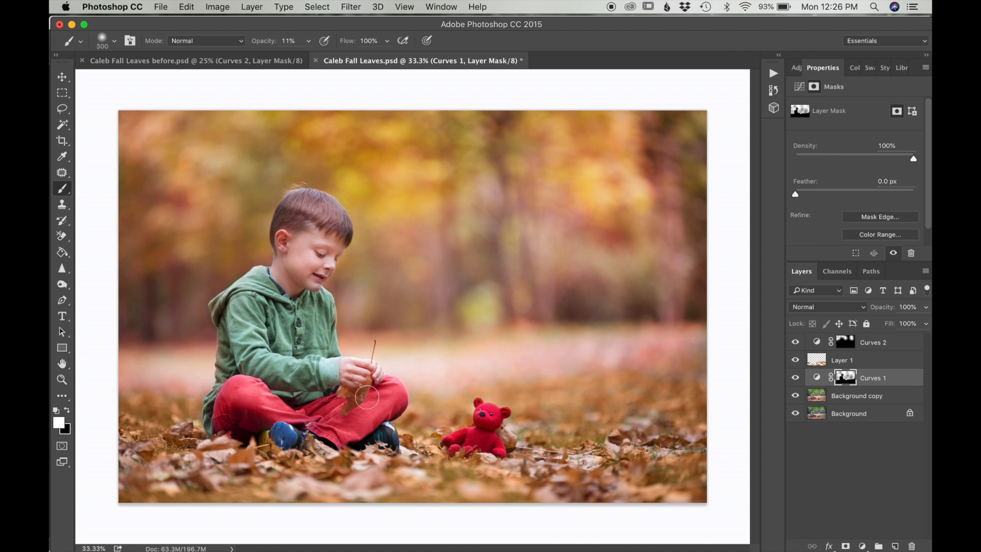
pyautogui.moveTo(501, 420)
pyautogui.mouseDown()
pyautogui.moveTo(485, 418)
pyautogui.moveTo(482, 437)
pyautogui.moveTo(468, 440)
pyautogui.mouseUp()
# Add a third Curves adjustment and move it to the top of the layer stack.
pyautogui.click(797, 67)
pyautogui.click(851, 96)
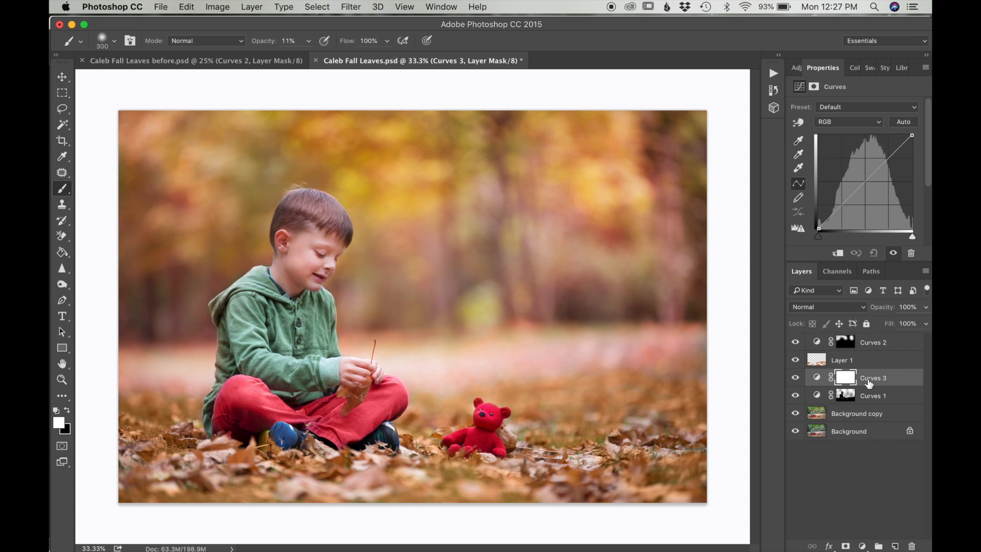
pyautogui.moveTo(868, 383); pyautogui.dragTo(868, 341)
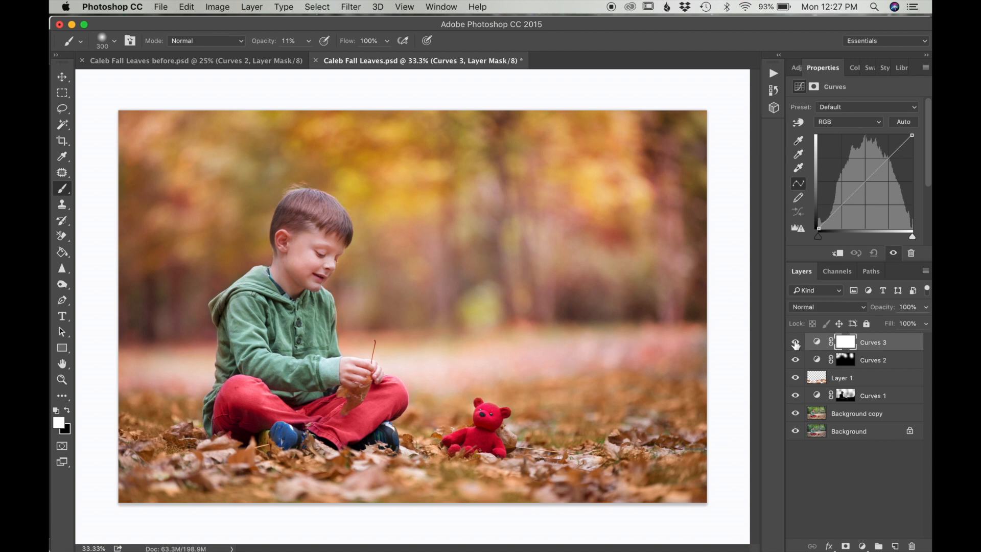
# Pull the RGB midtones of Curves 3 down to darken the picture, and select its layer mask.
pyautogui.click(847, 345)
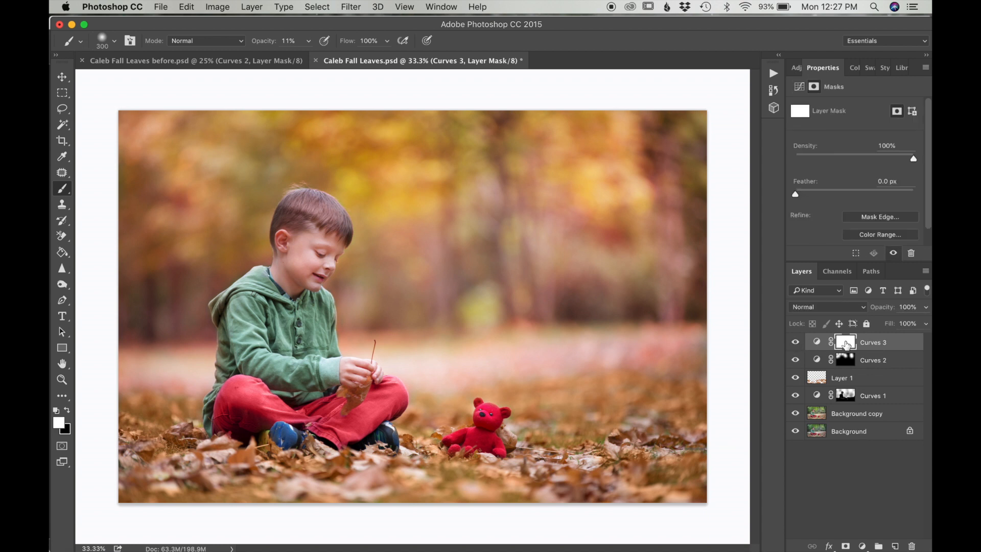
pyautogui.click(817, 341)
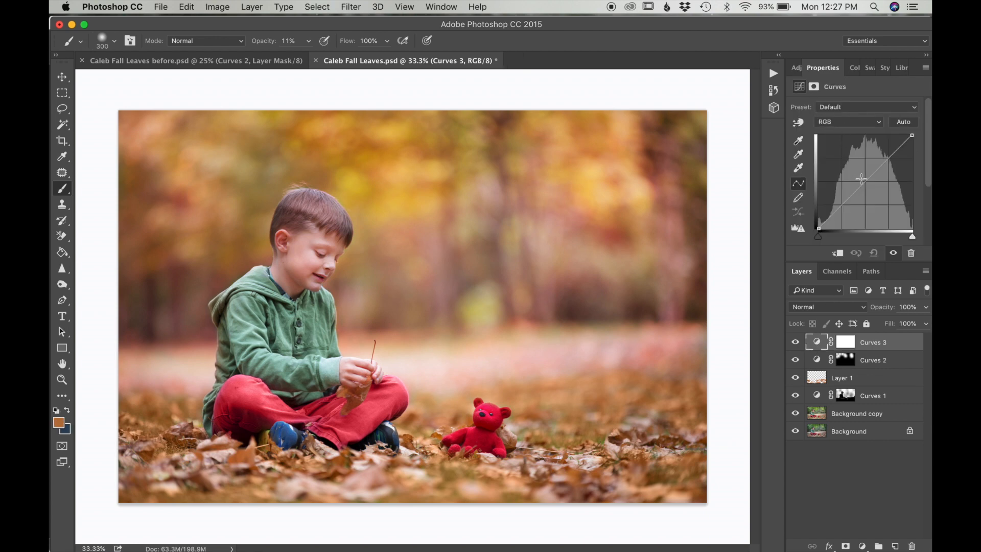
pyautogui.moveTo(865, 181); pyautogui.dragTo(871, 190)
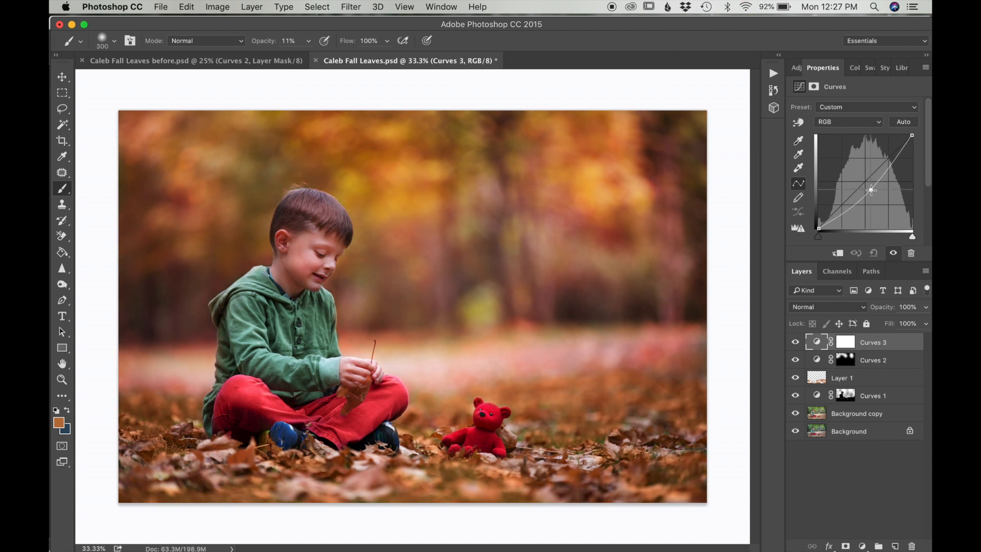
pyautogui.click(844, 348)
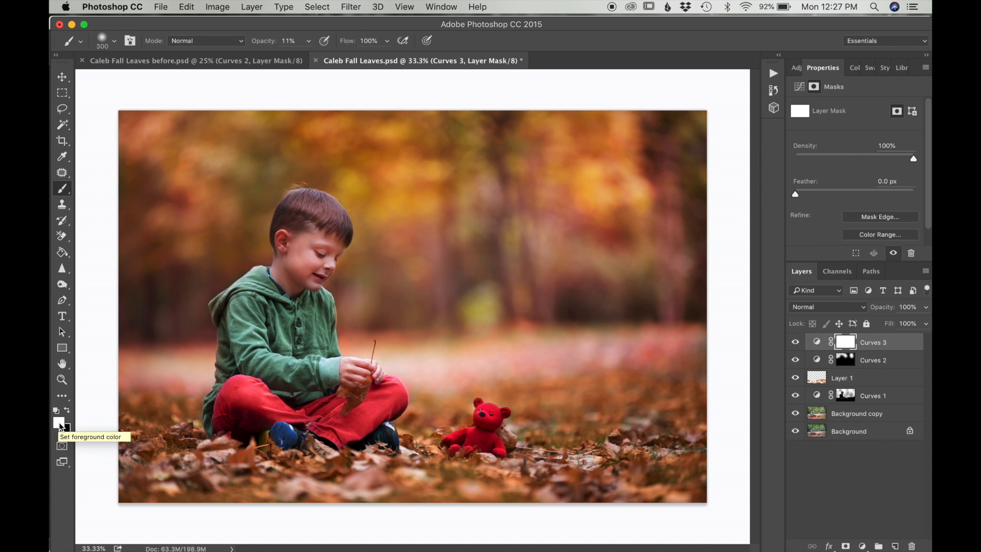
# Fill the Curves 3 mask with black and paint white at 100% opacity with a 2100 px brush along the photo's sides and lower edge.
pyautogui.press('x')
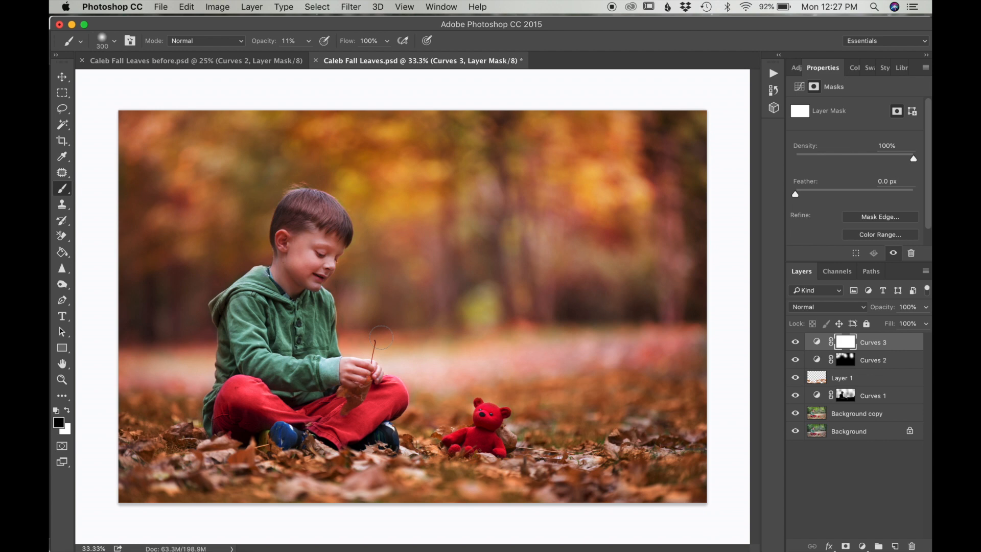
pyautogui.hotkey('alt', 'BackSpace')
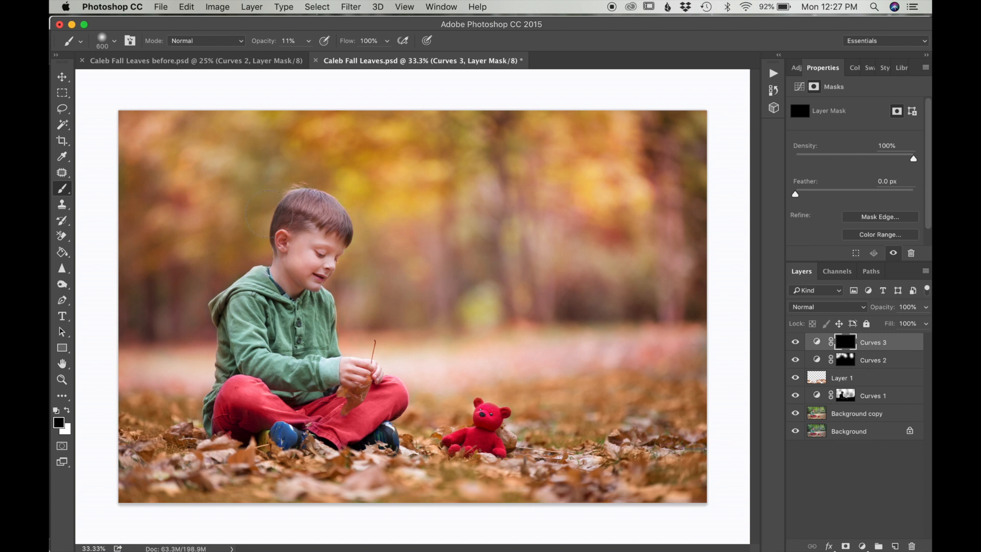
pyautogui.press(']')
pyautogui.press(']')
pyautogui.click(309, 41)
pyautogui.moveTo(309, 56); pyautogui.dragTo(372, 57)
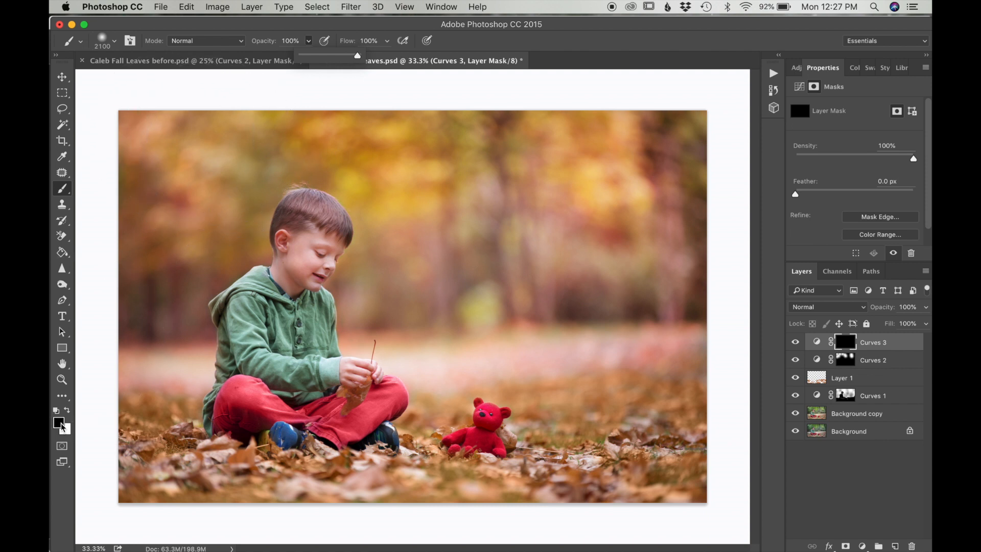
pyautogui.press('x')
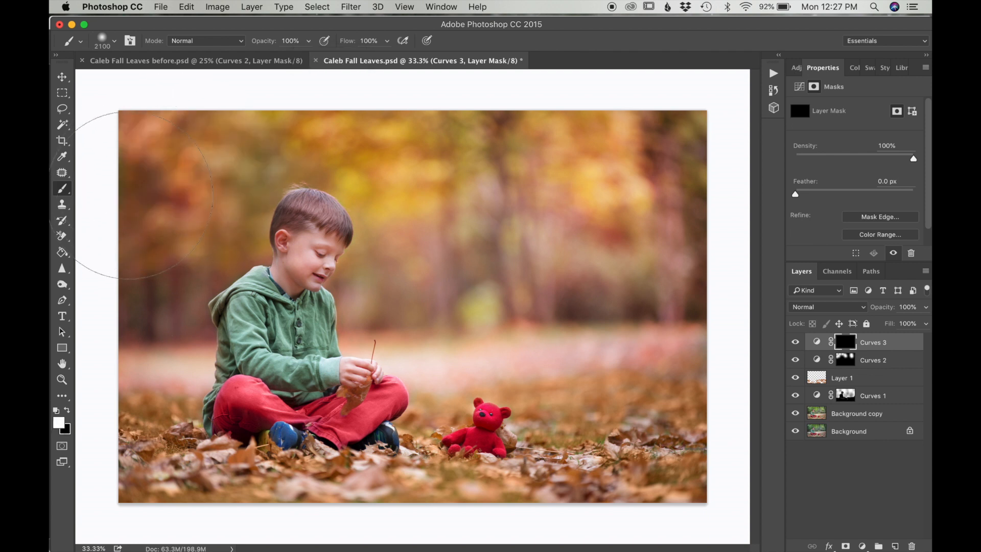
pyautogui.moveTo(120, 395)
pyautogui.mouseDown()
pyautogui.moveTo(215, 536)
pyautogui.moveTo(638, 511)
pyautogui.moveTo(685, 398)
pyautogui.mouseUp()
pyautogui.moveTo(633, 109)
pyautogui.mouseDown()
pyautogui.moveTo(723, 197)
pyautogui.moveTo(722, 327)
pyautogui.mouseUp()
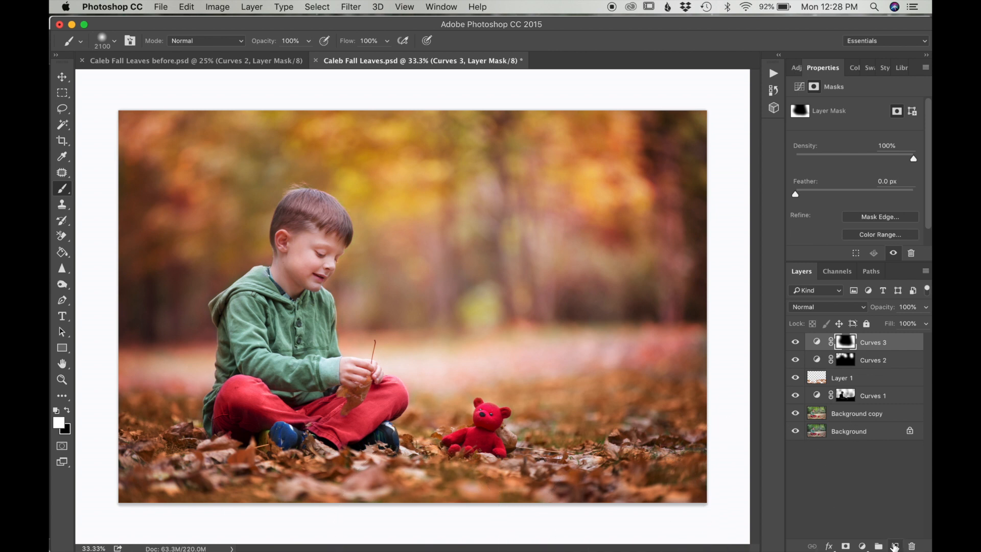
# Add a new empty layer above Curves 3 and pick a light orange as the foreground color.
pyautogui.click(895, 546)
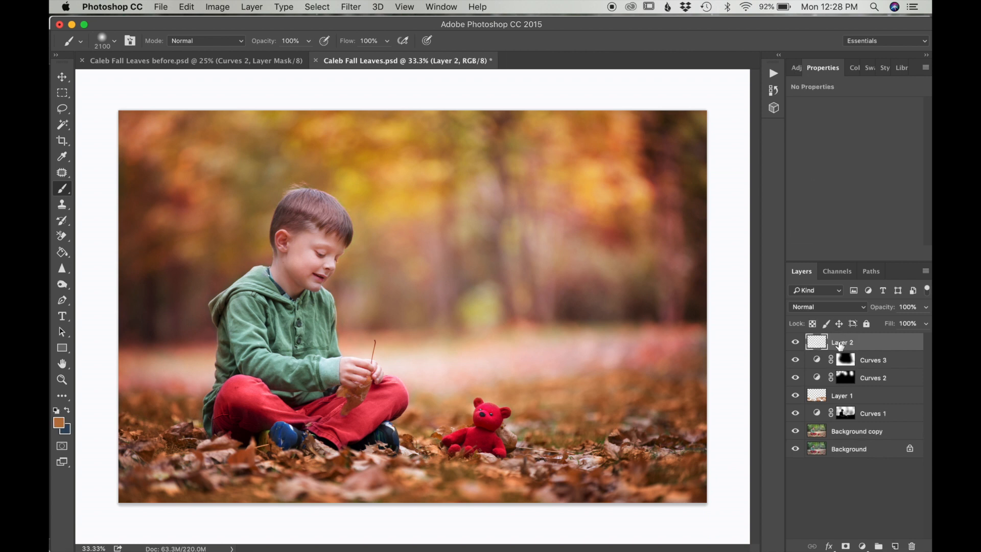
pyautogui.click(854, 68)
pyautogui.click(919, 246)
pyautogui.click(858, 95)
pyautogui.moveTo(862, 96); pyautogui.dragTo(856, 94)
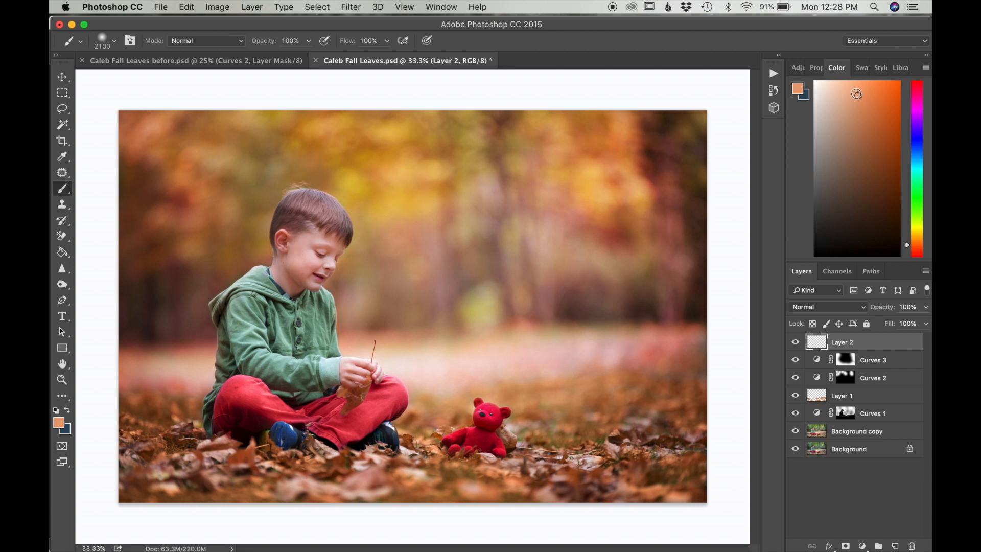
# Paint one soft 2500 px orange dab over the blurred trees beside the boy and set the layer's blend mode to Screen.
pyautogui.press(']')
pyautogui.press(']')
pyautogui.press(']')
pyautogui.click(472, 259)
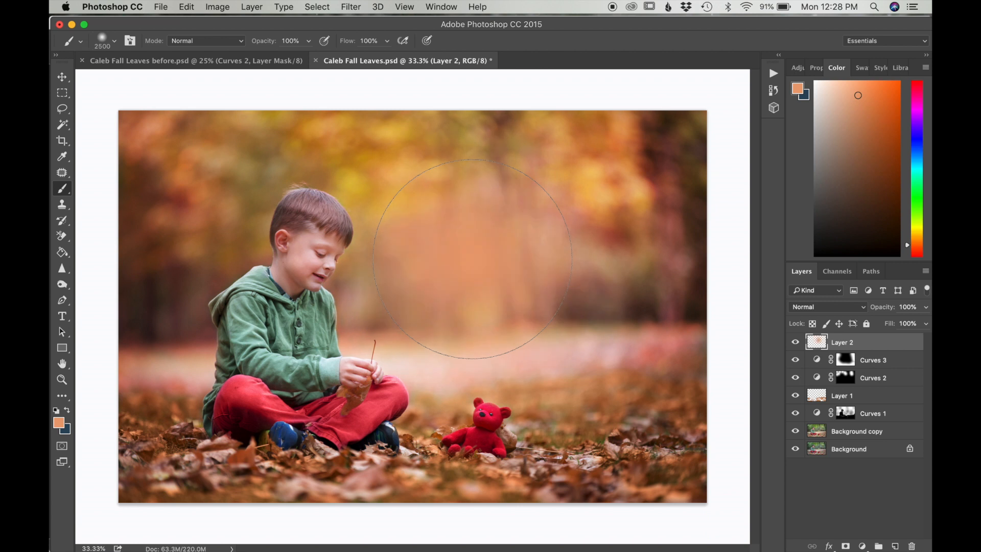
pyautogui.click(804, 308)
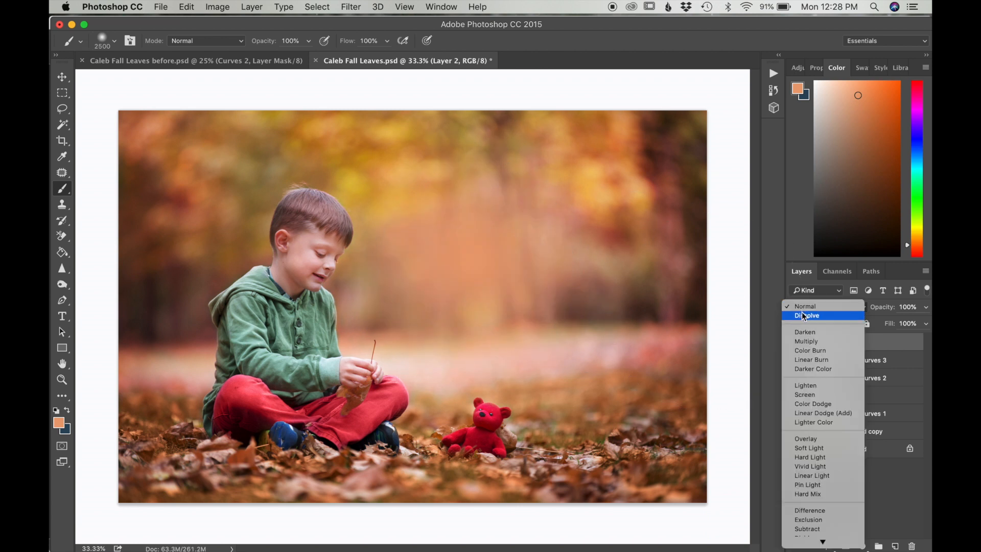
pyautogui.click(806, 395)
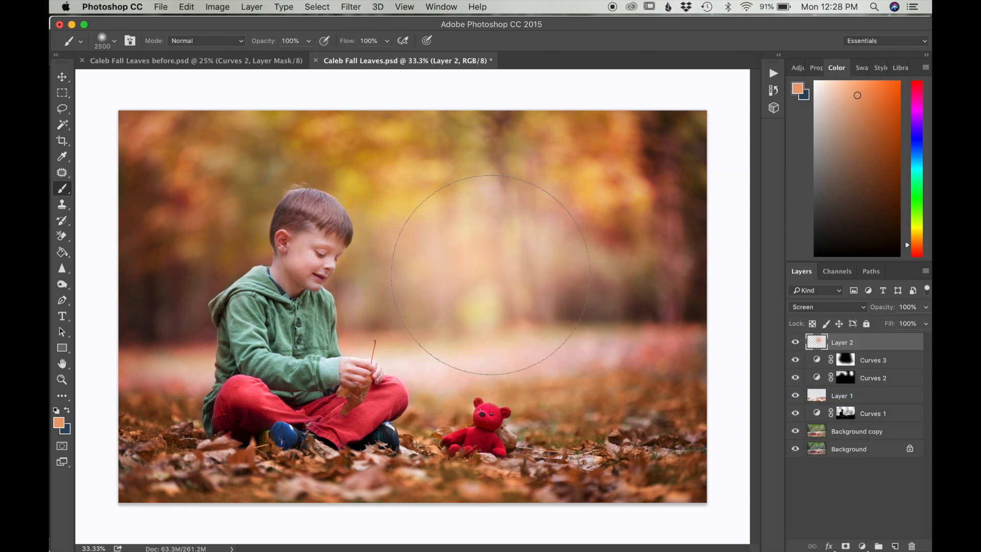
# Move the orange glow up to the photo's upper edge and enlarge it to about 111% width and 115% height.
pyautogui.press('v')
pyautogui.moveTo(492, 274); pyautogui.dragTo(480, 170)
pyautogui.moveTo(253, 361); pyautogui.dragTo(204, 415)
pyautogui.moveTo(328, 349); pyautogui.dragTo(345, 329)
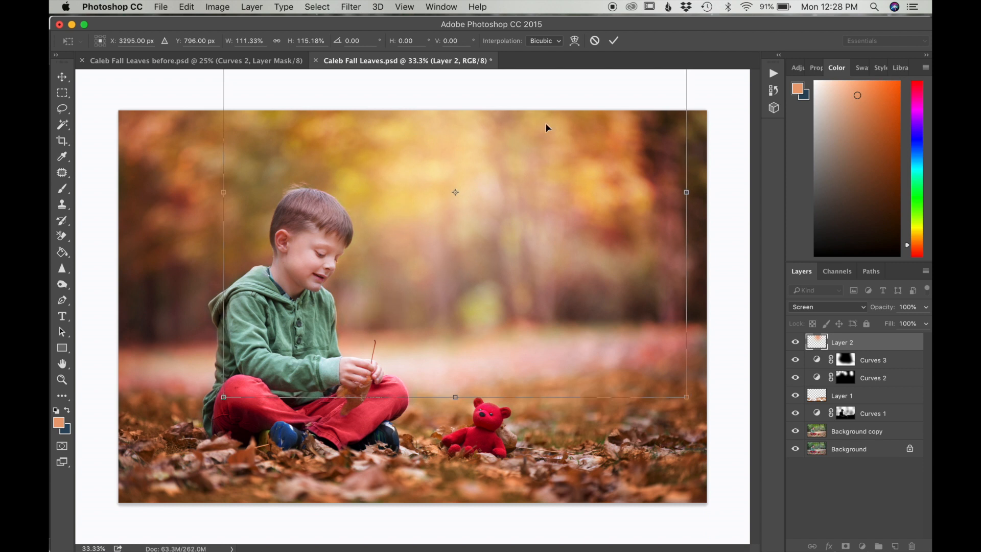
pyautogui.click(614, 41)
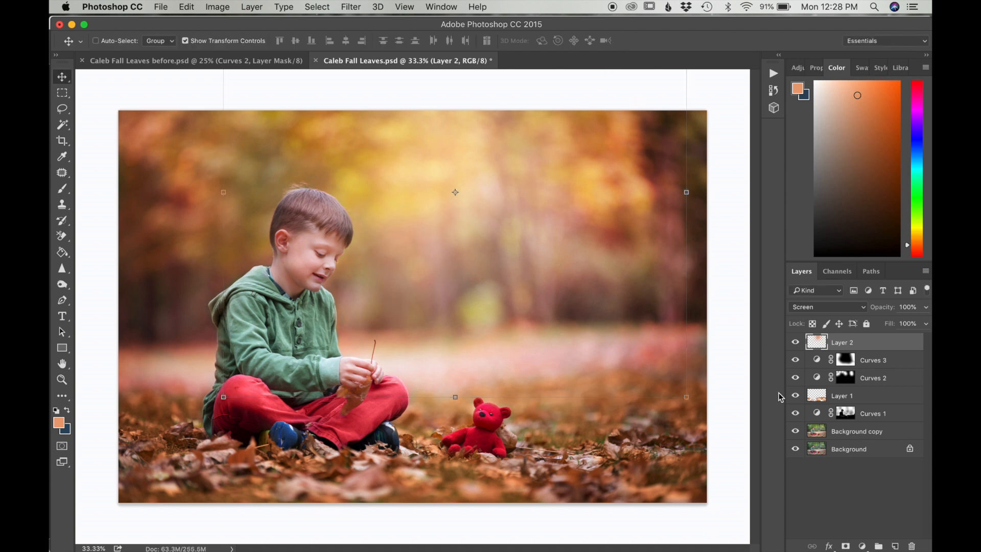